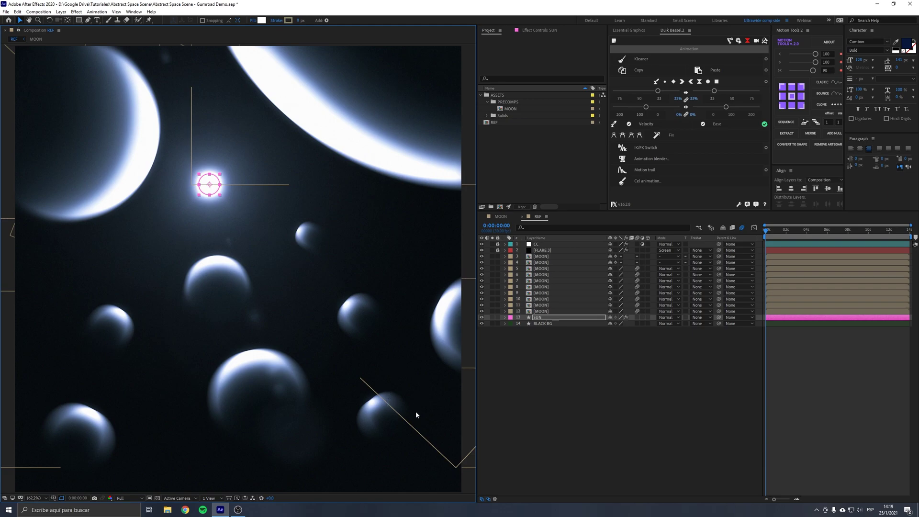
- Drag the SUN layer in REF from the upper left to near the frame centre, beside a small moon
{"action": "left_click_drag", "start_coordinate": [211, 189], "coordinate": [364, 238]}
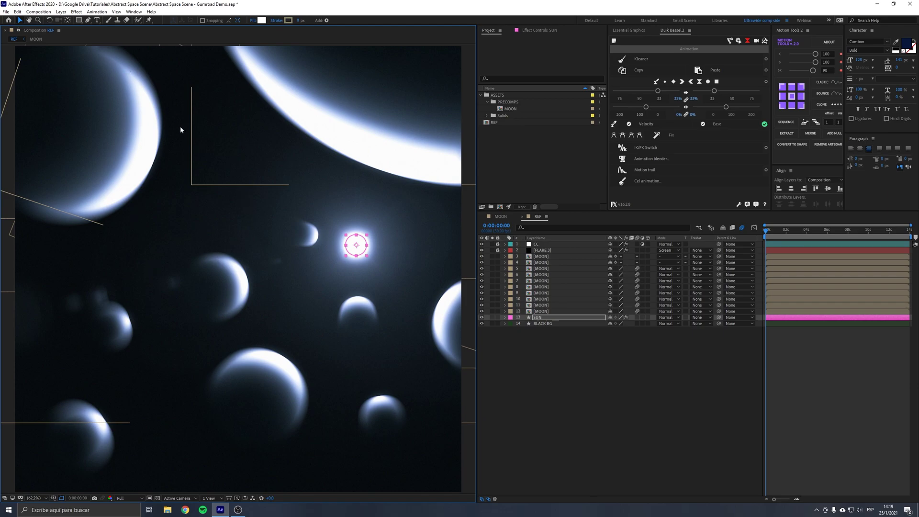
- Unlock the CC and FLARE 3 layers and select the CC tint layer
{"action": "left_click_drag", "start_coordinate": [497, 244], "coordinate": [498, 249]}
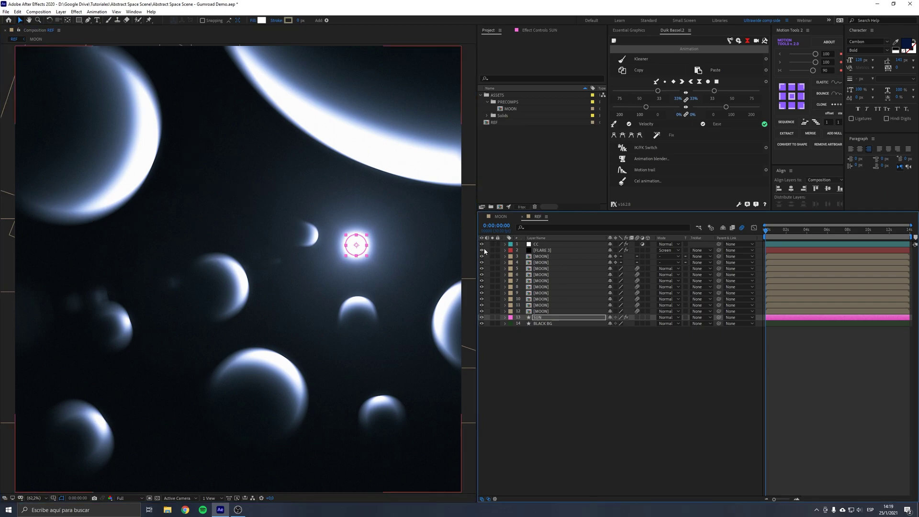
{"action": "left_click", "coordinate": [482, 245]}
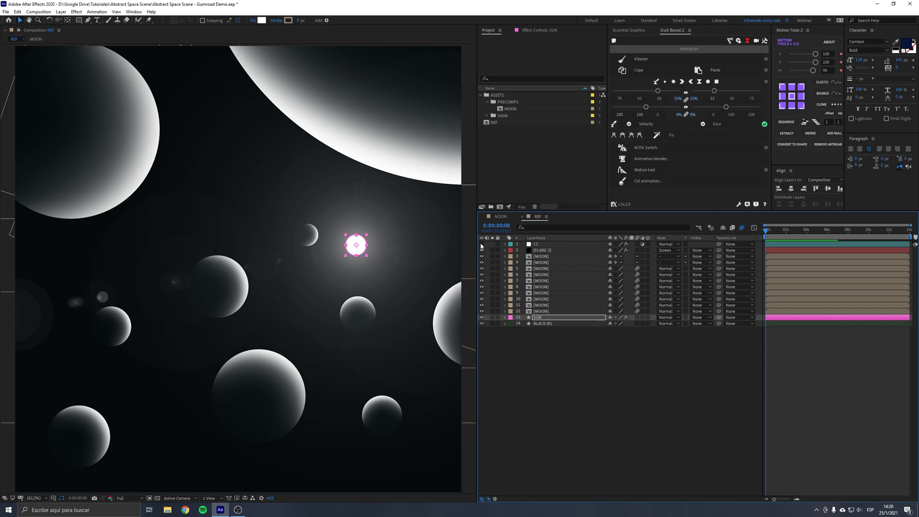
{"action": "left_click", "coordinate": [481, 244]}
{"action": "left_click", "coordinate": [536, 244]}
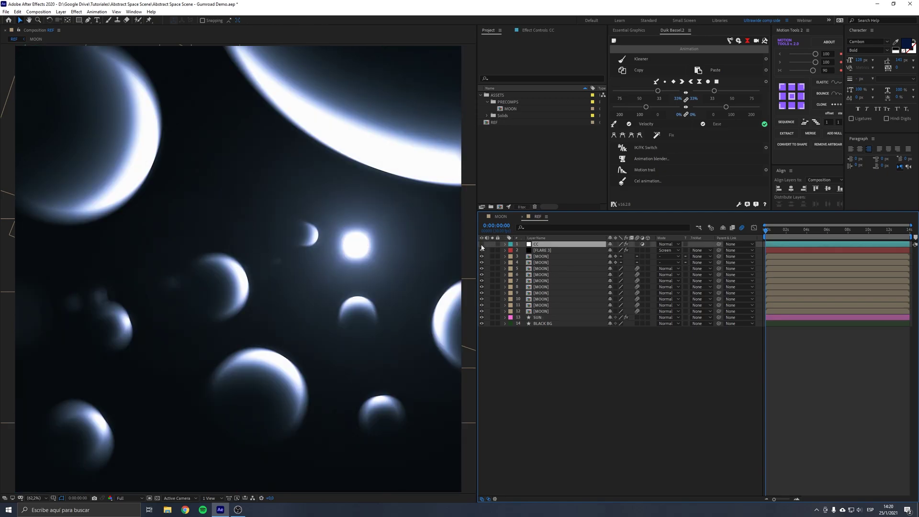
- Toggle the CC tint layer's visibility to compare, leaving it visible
{"action": "left_click", "coordinate": [481, 244]}
{"action": "left_click", "coordinate": [481, 245]}
{"action": "left_click", "coordinate": [481, 245]}
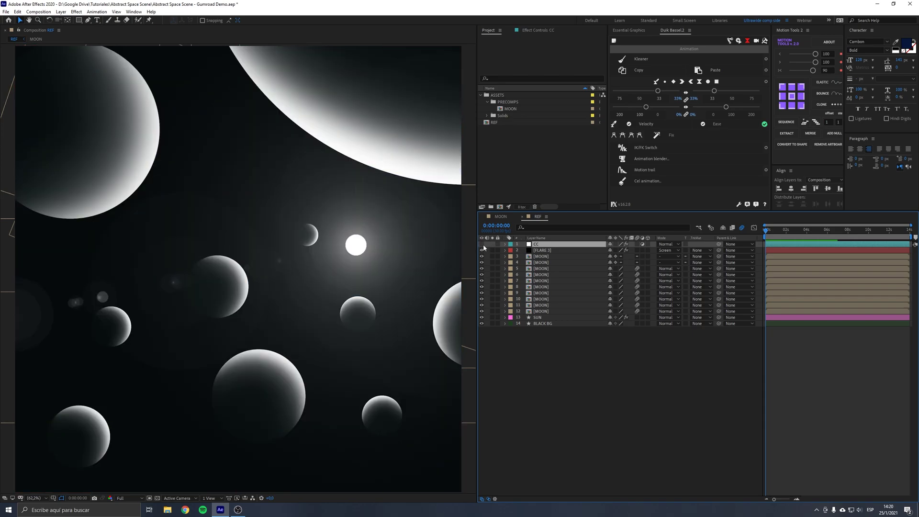
{"action": "left_click", "coordinate": [481, 245]}
{"action": "left_click", "coordinate": [578, 377]}
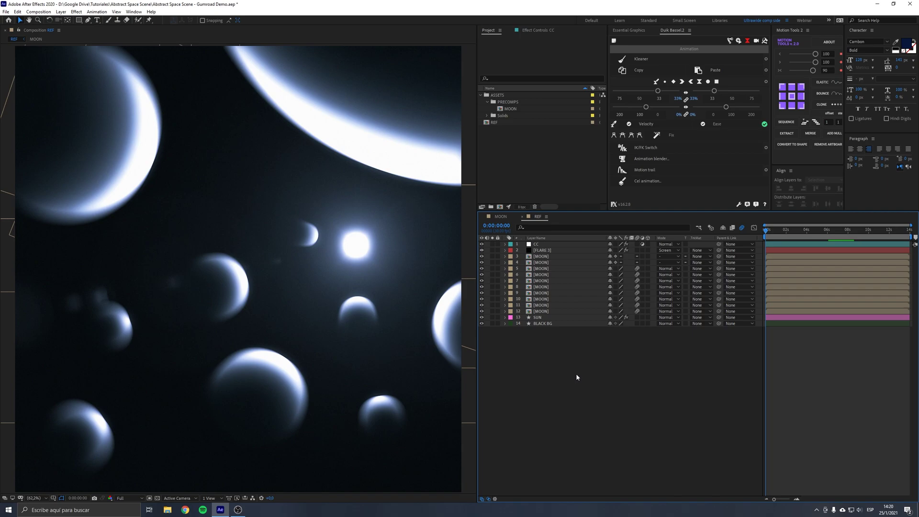
{"action": "left_click", "coordinate": [532, 165]}
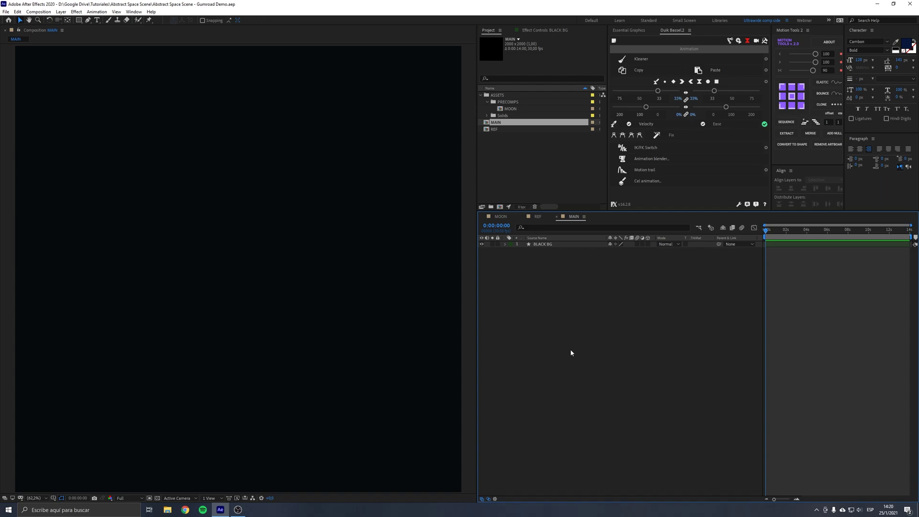
- Draw a circle with the Ellipse tool in the upper left of MAIN
{"action": "left_click", "coordinate": [542, 244]}
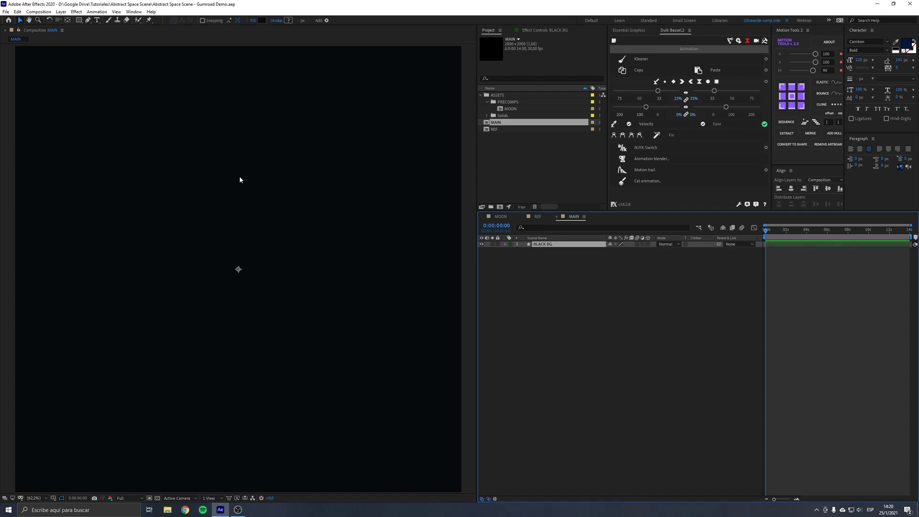
{"action": "left_click", "coordinate": [598, 335]}
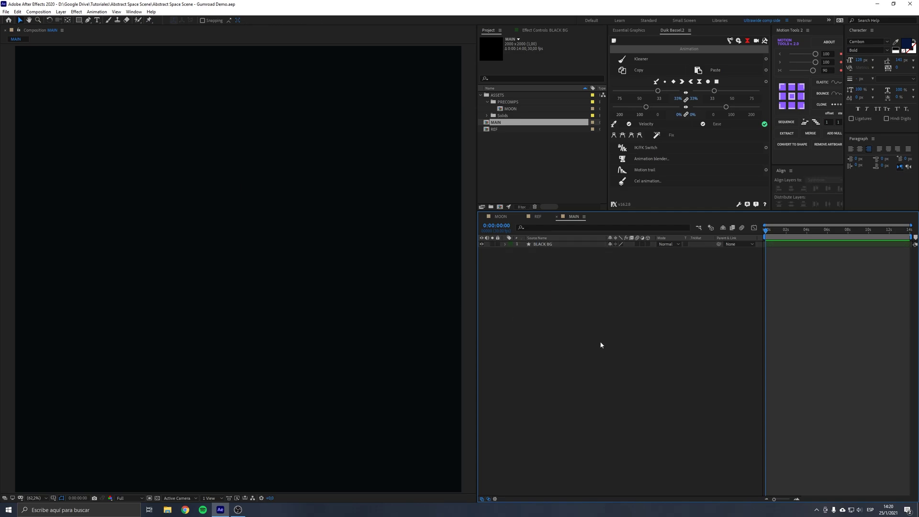
{"action": "left_click", "coordinate": [79, 21]}
{"action": "left_click_drag", "start_coordinate": [79, 22], "coordinate": [104, 38]}
{"action": "left_click_drag", "start_coordinate": [120, 148], "coordinate": [147, 173]}
{"action": "left_click", "coordinate": [547, 244]}
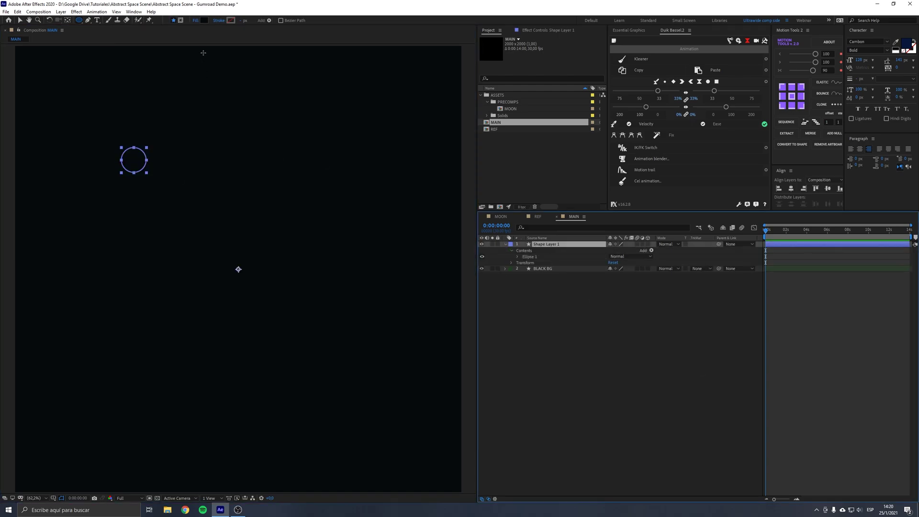
- Fill the circle white, name its layer SUN, and give it a yellow label
{"action": "left_click", "coordinate": [204, 20]}
{"action": "left_click_drag", "start_coordinate": [703, 282], "coordinate": [639, 240]}
{"action": "left_click", "coordinate": [784, 252]}
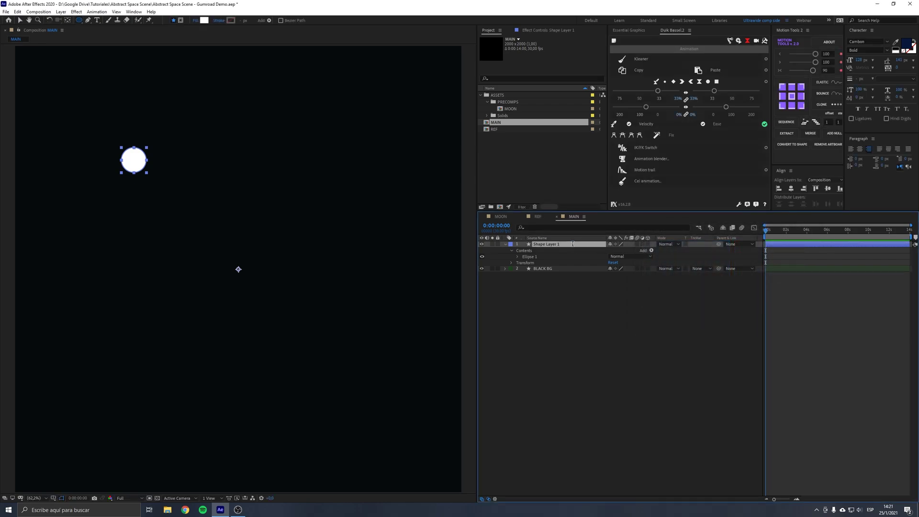
{"action": "key", "text": "Return"}
{"action": "type", "text": "SU"}
{"action": "key", "text": "Return"}
{"action": "left_click", "coordinate": [516, 245]}
{"action": "left_click", "coordinate": [535, 284]}
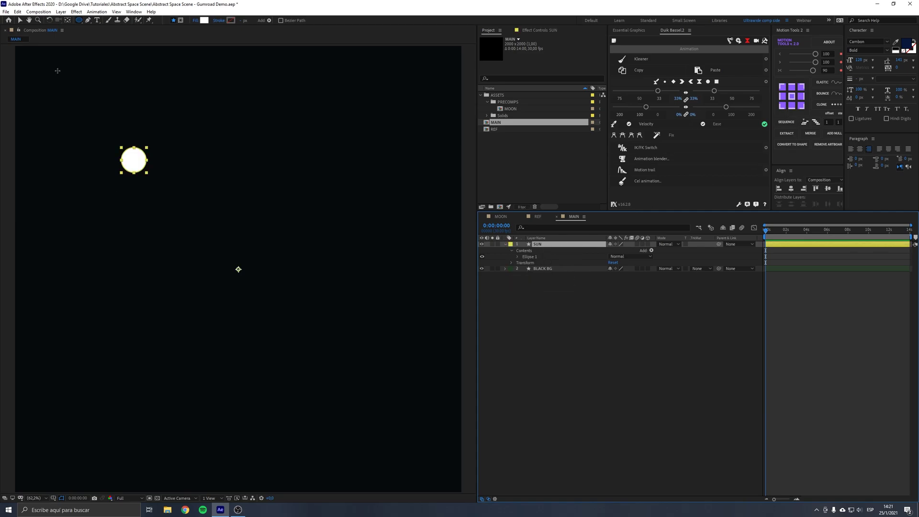
- Move the SUN layer's anchor point to the circle's centre with Pan Behind
{"action": "left_click", "coordinate": [67, 21]}
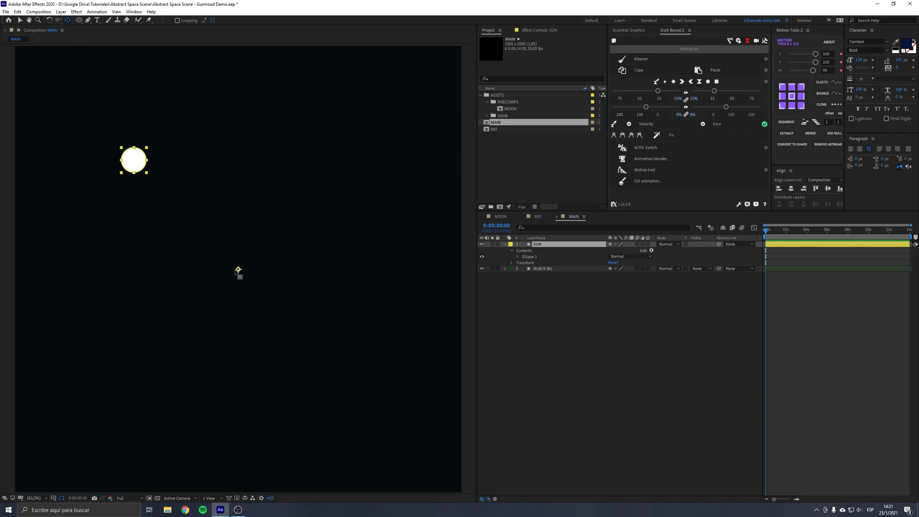
{"action": "left_click", "coordinate": [236, 270]}
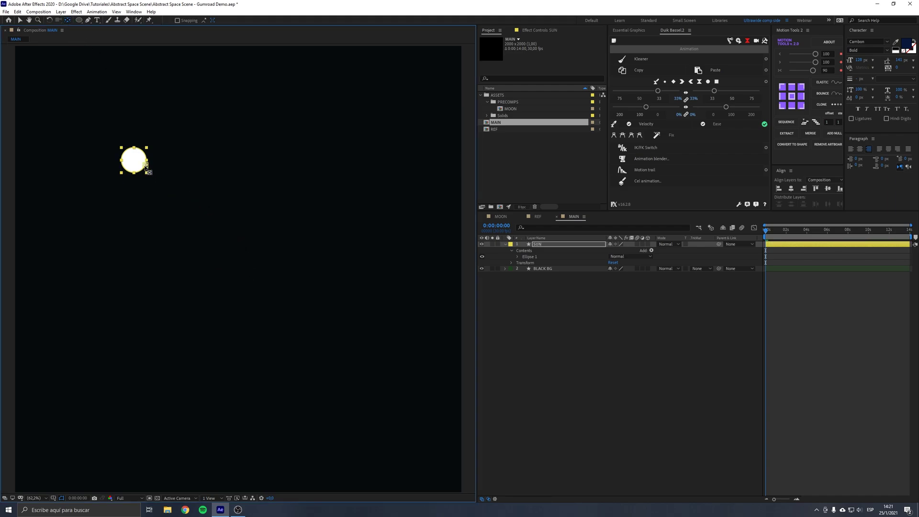
{"action": "left_click_drag", "start_coordinate": [146, 165], "coordinate": [134, 163]}
{"action": "key", "text": "v"}
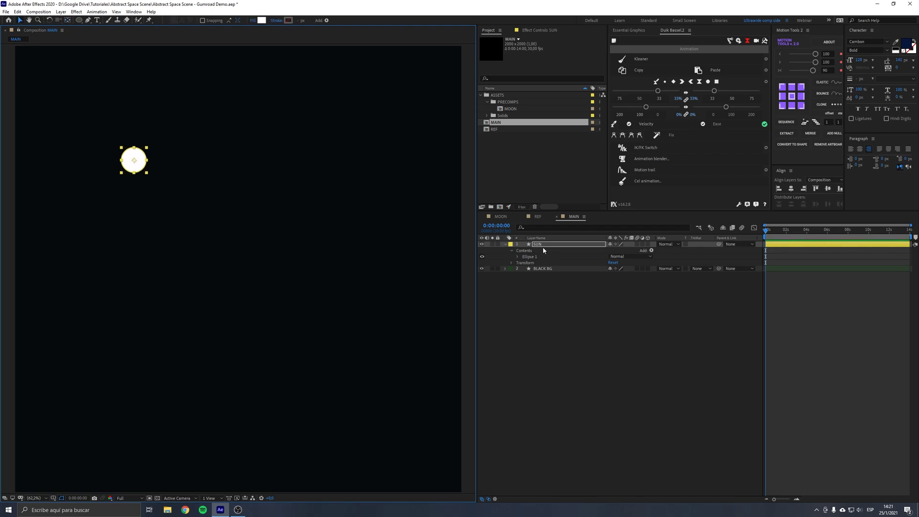
- Align SUN to the composition's horizontal and vertical centre
{"action": "left_click", "coordinate": [791, 188]}
{"action": "left_click", "coordinate": [828, 189]}
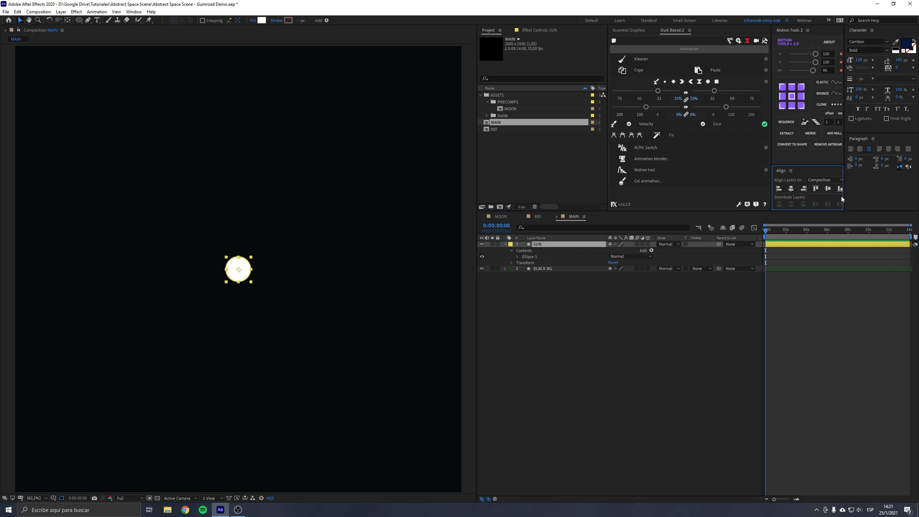
{"action": "left_click_drag", "start_coordinate": [770, 156], "coordinate": [764, 156]}
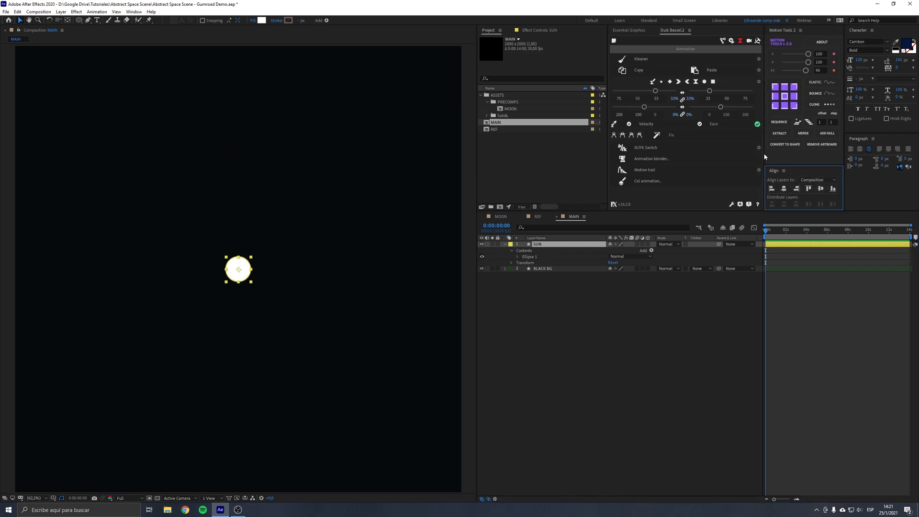
{"action": "left_click_drag", "start_coordinate": [748, 210], "coordinate": [748, 213]}
{"action": "left_click", "coordinate": [634, 348]}
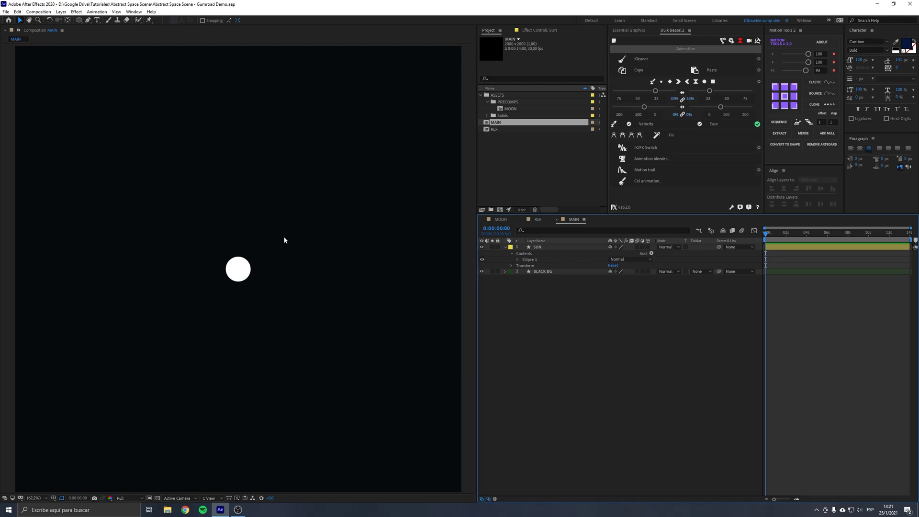
- Draw a star with the Star tool in the upper left of MAIN
{"action": "left_click", "coordinate": [79, 21]}
{"action": "left_click_drag", "start_coordinate": [79, 21], "coordinate": [120, 50]}
{"action": "left_click", "coordinate": [77, 127]}
{"action": "left_click_drag", "start_coordinate": [77, 126], "coordinate": [103, 93]}
{"action": "left_click", "coordinate": [561, 286]}
{"action": "left_click", "coordinate": [501, 255]}
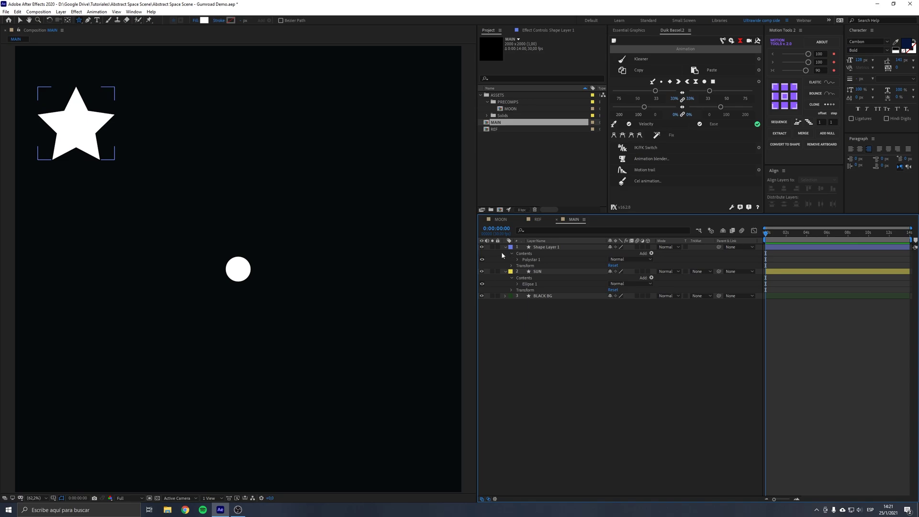
{"action": "left_click", "coordinate": [537, 248]}
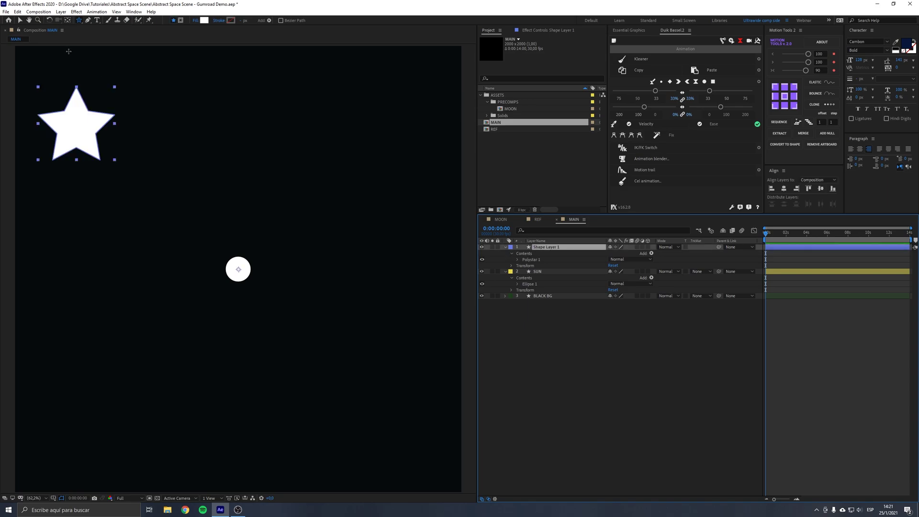
- Centre the star's anchor point and set its fill to FF0000 red
{"action": "left_click", "coordinate": [68, 20]}
{"action": "left_click_drag", "start_coordinate": [238, 269], "coordinate": [124, 202]}
{"action": "key", "text": "v"}
{"action": "left_click", "coordinate": [261, 20]}
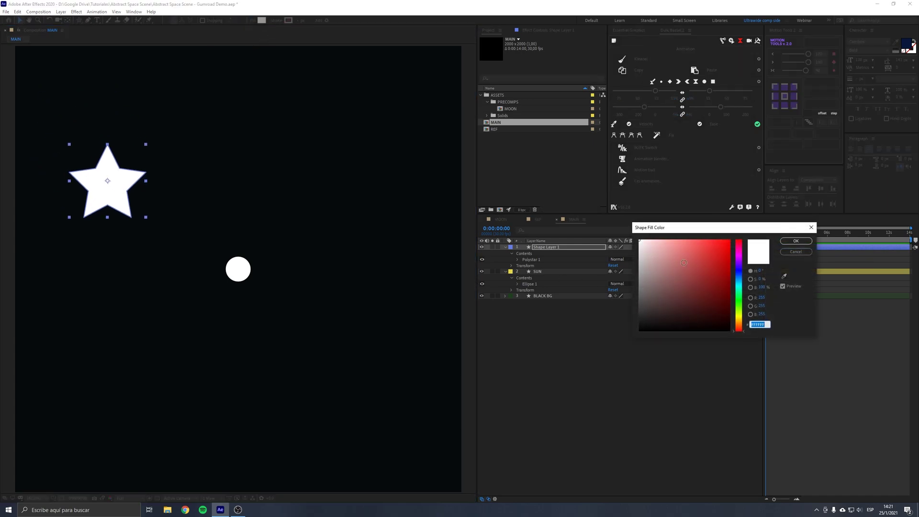
{"action": "type", "text": "FF0000"}
{"action": "left_click", "coordinate": [796, 241]}
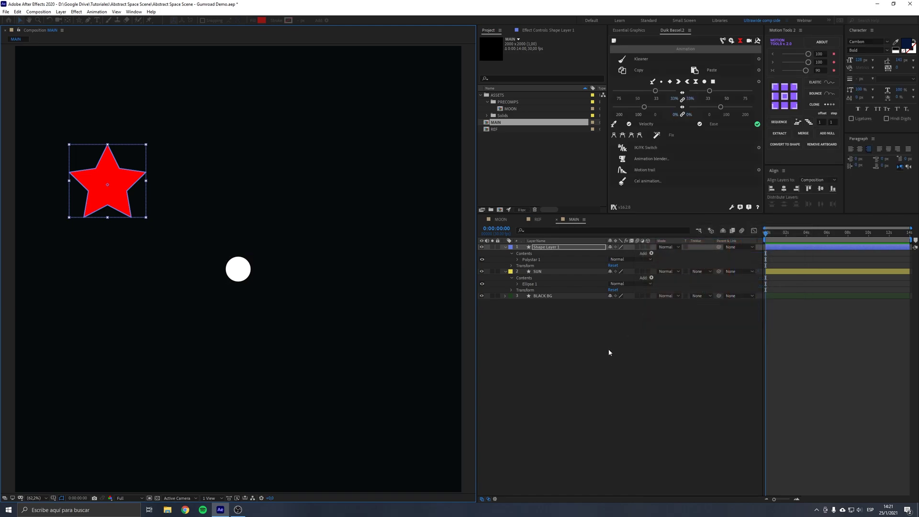
- Add the atan2 angle expression to the star's Rotation property
{"action": "left_click", "coordinate": [550, 247]}
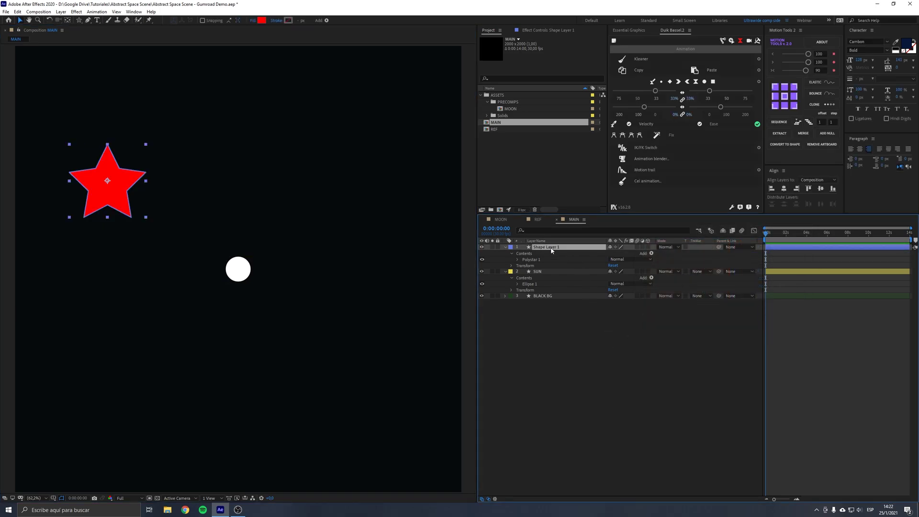
{"action": "key", "text": "r"}
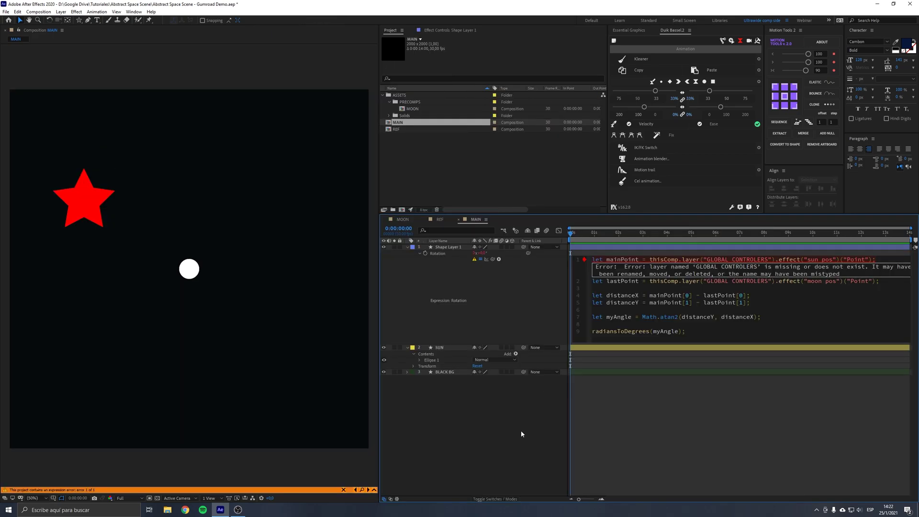
{"action": "left_click", "coordinate": [549, 296]}
- Review the expression's mainPoint, lastPoint, distanceY and Math.atan2 lines
{"action": "left_click_drag", "start_coordinate": [638, 259], "coordinate": [606, 281]}
{"action": "left_click", "coordinate": [639, 282]}
{"action": "left_click_drag", "start_coordinate": [639, 295], "coordinate": [694, 316]}
{"action": "left_click", "coordinate": [656, 295]}
{"action": "left_click", "coordinate": [659, 317]}
{"action": "left_click", "coordinate": [480, 389]}
- Replace both GLOBAL CONTROLERS references with the SUN layer's position
{"action": "left_click", "coordinate": [445, 347]}
{"action": "key", "text": "p"}
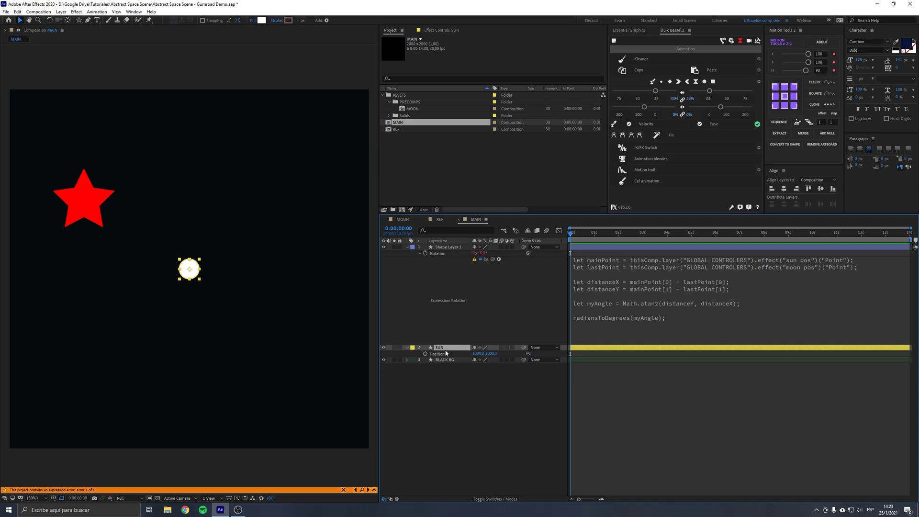
{"action": "left_click", "coordinate": [755, 257]}
{"action": "left_click_drag", "start_coordinate": [754, 256], "coordinate": [645, 256]}
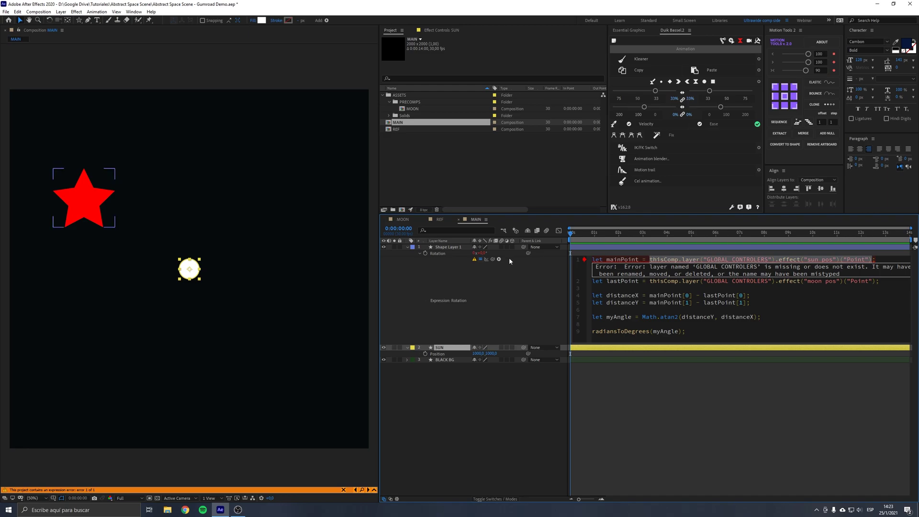
{"action": "left_click_drag", "start_coordinate": [486, 262], "coordinate": [433, 353]}
{"action": "left_click_drag", "start_coordinate": [875, 281], "coordinate": [650, 281]}
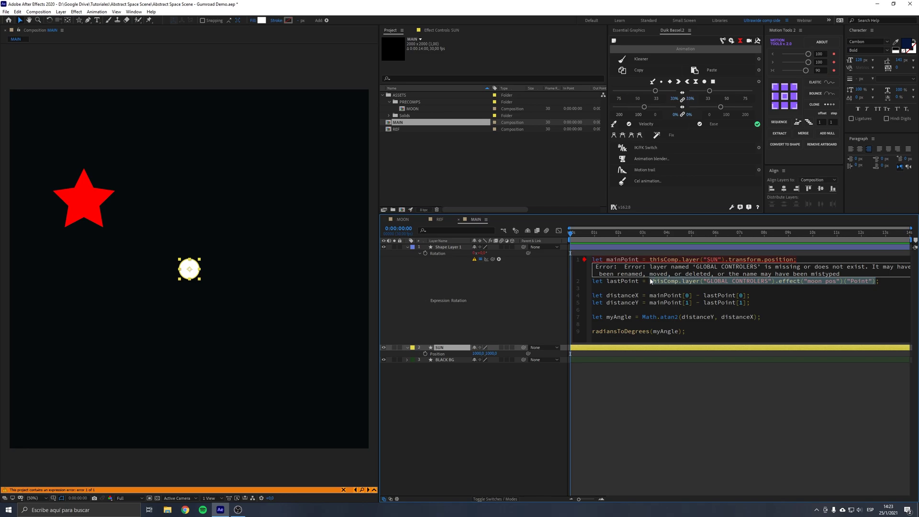
{"action": "type", "text": "position;"}
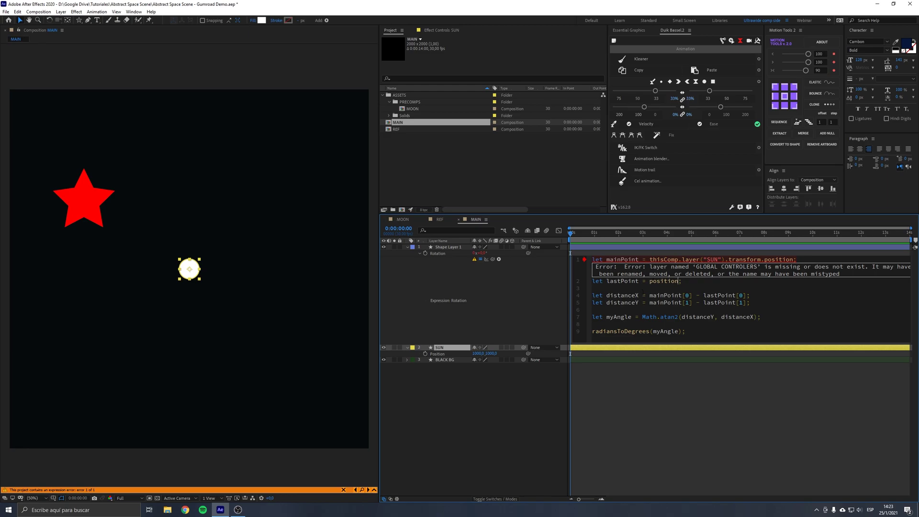
{"action": "left_click", "coordinate": [478, 436]}
- Drag the SUN and star around the viewer to confirm the star tracks the sun
{"action": "left_click_drag", "start_coordinate": [191, 274], "coordinate": [101, 314]}
{"action": "left_click_drag", "start_coordinate": [93, 201], "coordinate": [214, 190]}
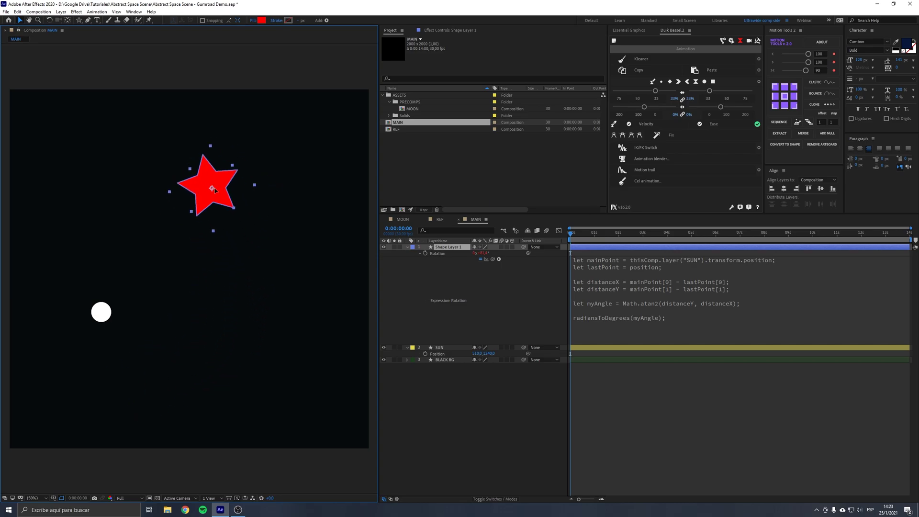
{"action": "left_click_drag", "start_coordinate": [109, 301], "coordinate": [193, 276]}
{"action": "left_click_drag", "start_coordinate": [224, 193], "coordinate": [214, 217]}
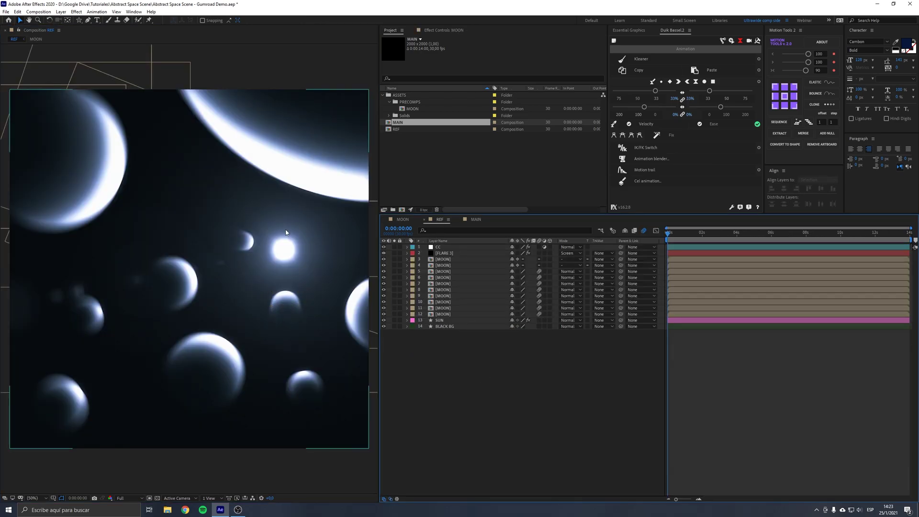
- Drag moon layer 12 in REF to a new spot, then switch back to MAIN
{"action": "left_click", "coordinate": [285, 301]}
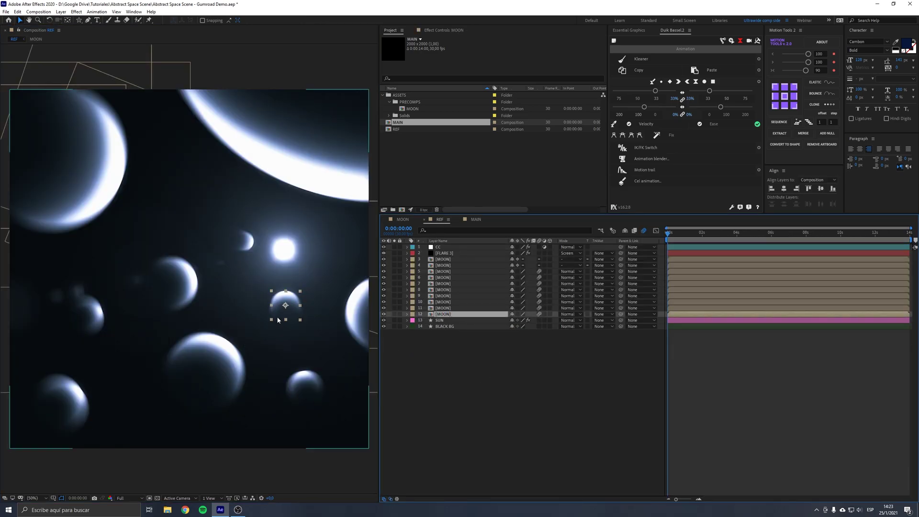
{"action": "left_click_drag", "start_coordinate": [290, 301], "coordinate": [232, 195]}
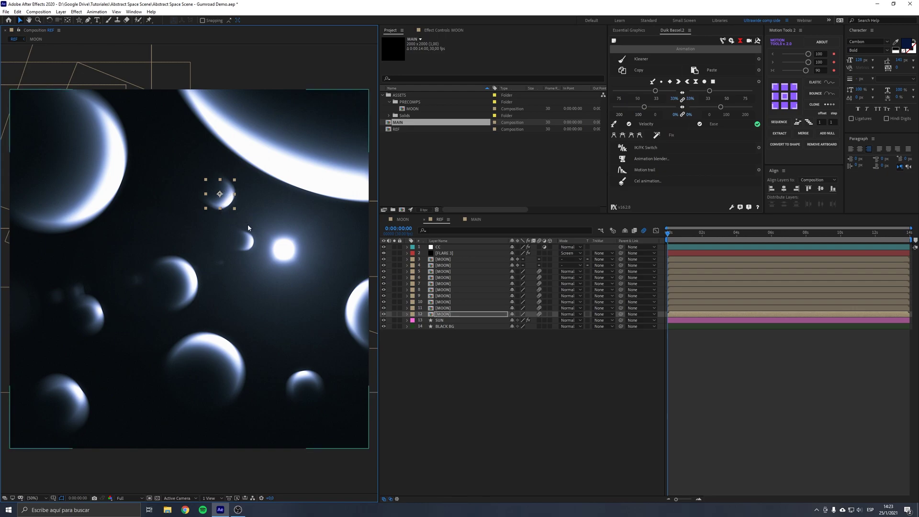
{"action": "left_click_drag", "start_coordinate": [223, 201], "coordinate": [280, 321]}
{"action": "left_click", "coordinate": [449, 390]}
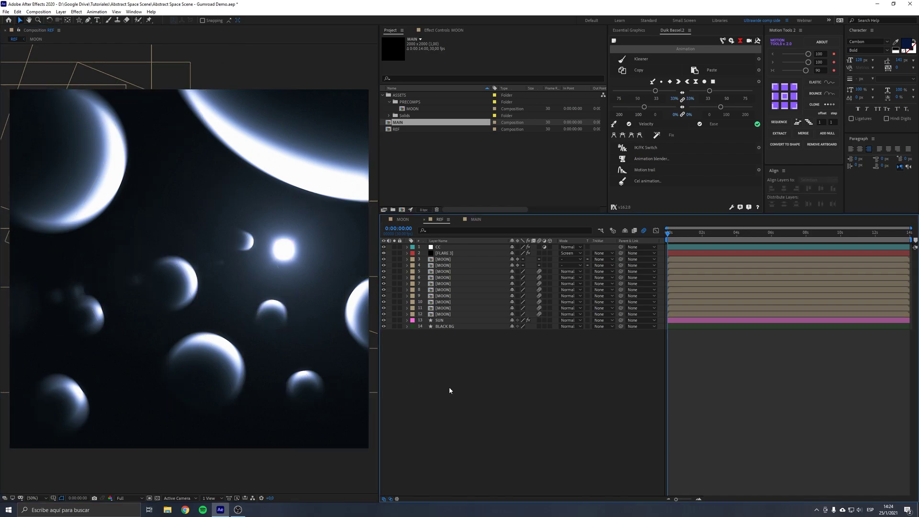
{"action": "left_click", "coordinate": [473, 221]}
{"action": "left_click", "coordinate": [499, 396]}
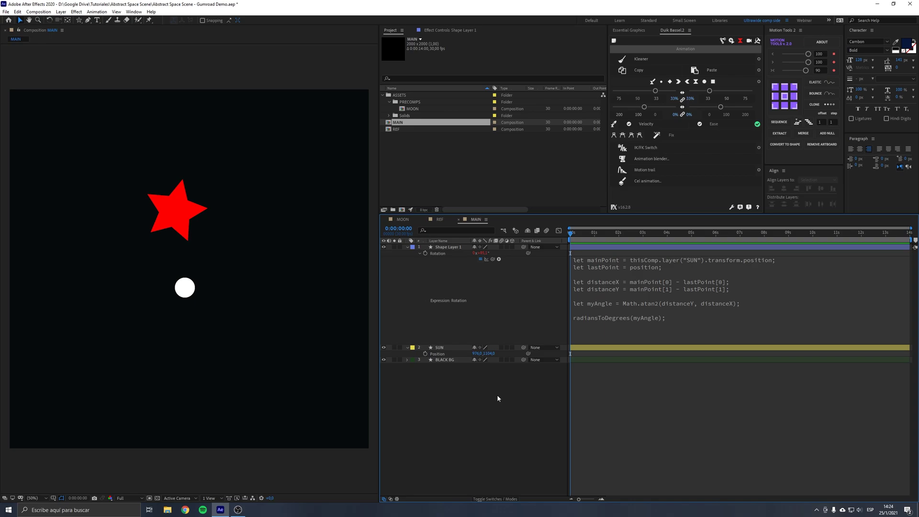
- Delete the star layer and start a new composition named NEW MOON
{"action": "left_click", "coordinate": [445, 248]}
{"action": "key", "text": "Delete"}
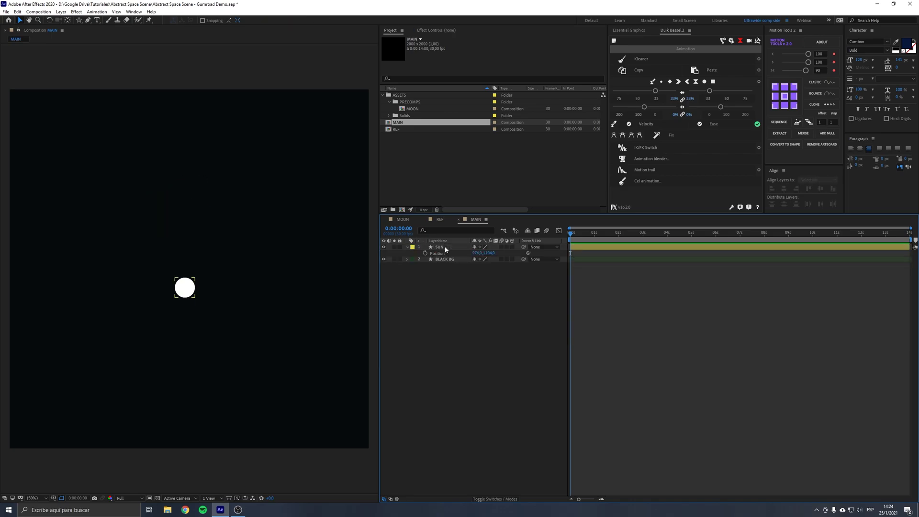
{"action": "left_click", "coordinate": [403, 179]}
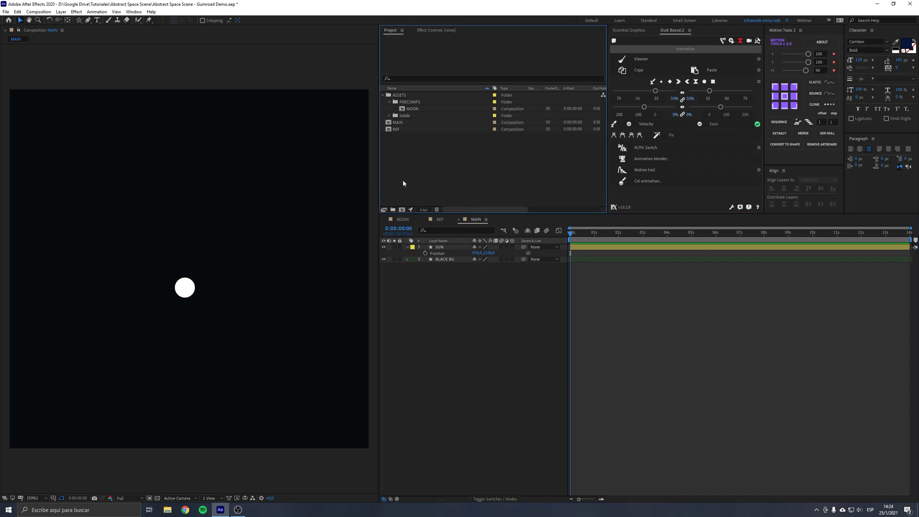
{"action": "left_click", "coordinate": [401, 209]}
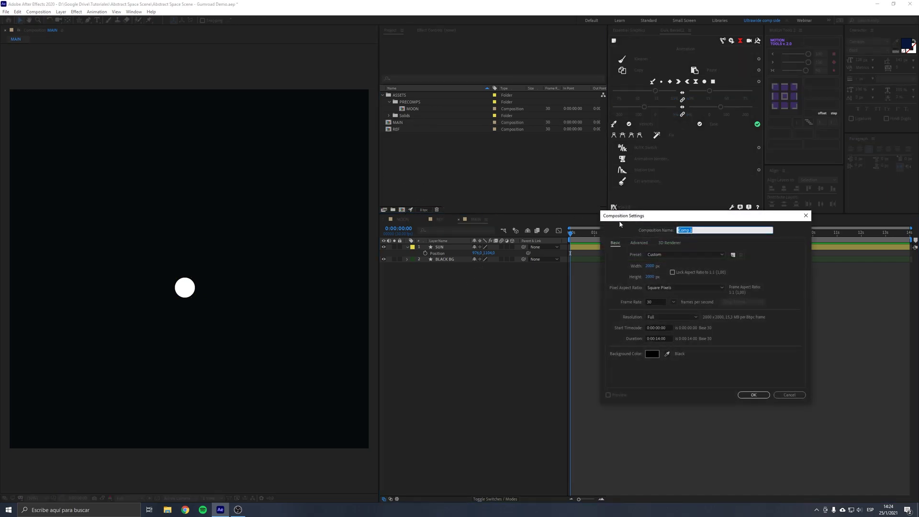
{"action": "key", "text": "BackSpace"}
{"action": "type", "text": "NEW MOON"}
- Set the composition's width and height to 500 and create it
{"action": "left_click_drag", "start_coordinate": [684, 215], "coordinate": [620, 192]}
{"action": "left_click", "coordinate": [589, 238]}
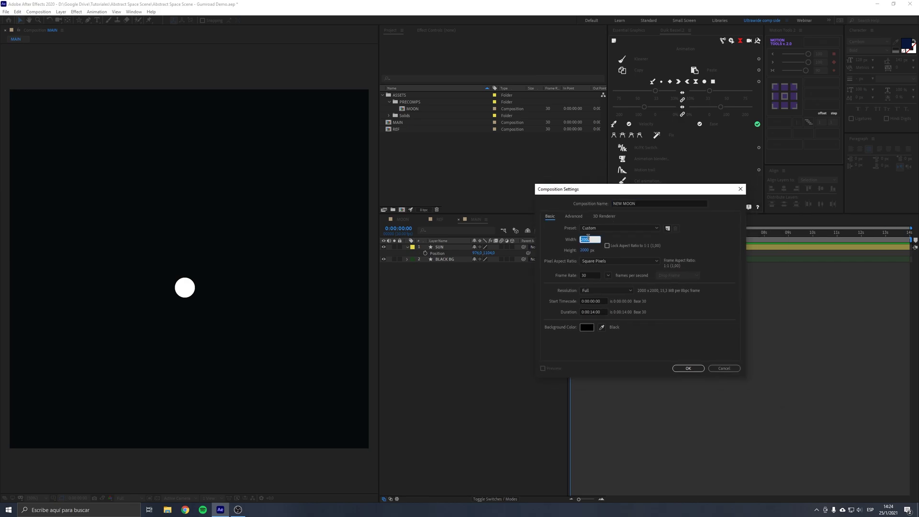
{"action": "type", "text": "500"}
{"action": "key", "text": "Tab"}
{"action": "type", "text": "55"}
{"action": "key", "text": "BackSpace"}
{"action": "type", "text": "500"}
{"action": "key", "text": "Return"}
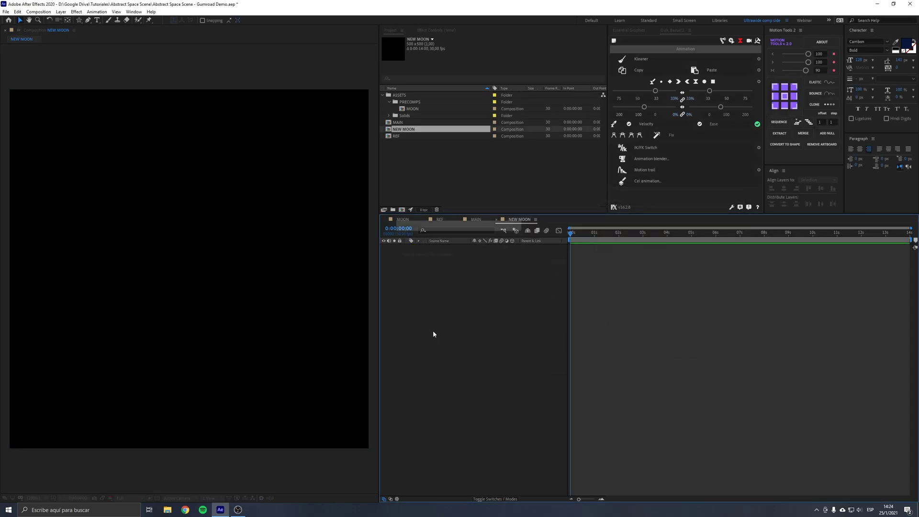
- Add a comp-filling ellipse to NEW MOON and select its shape layer
{"action": "left_click_drag", "start_coordinate": [81, 21], "coordinate": [108, 36]}
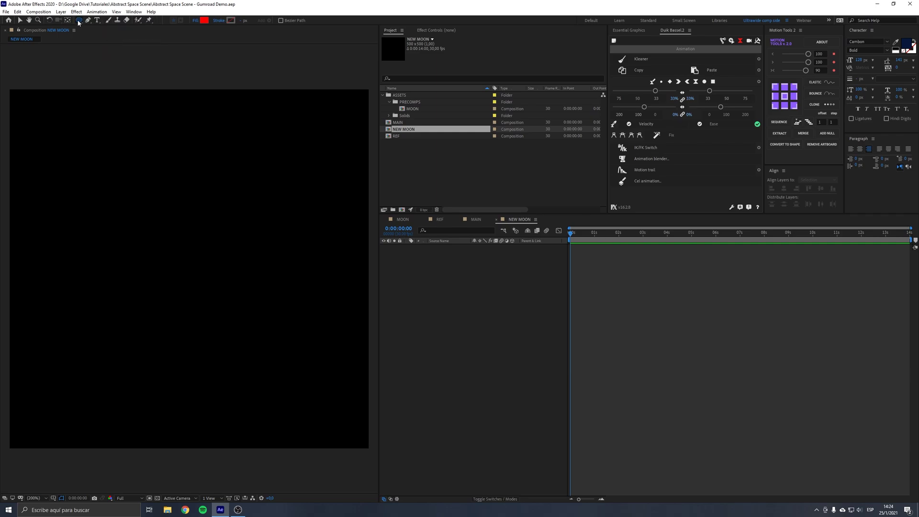
{"action": "double_click", "coordinate": [79, 22]}
{"action": "key", "text": "v"}
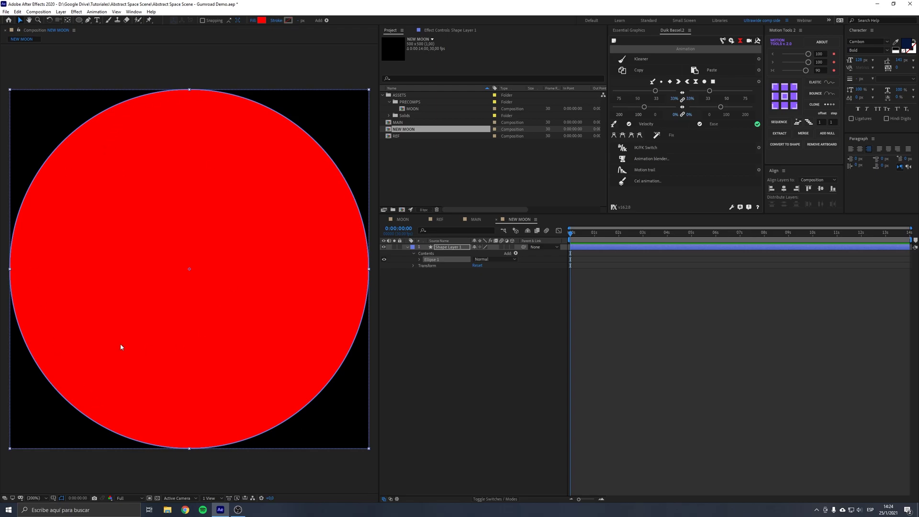
{"action": "left_click", "coordinate": [445, 248]}
{"action": "key", "text": "Return"}
- Name the circle layer MAIN MOON and duplicate it as HIGHLIGHT MASK
{"action": "type", "text": "MAIN MOON"}
{"action": "key", "text": "Return"}
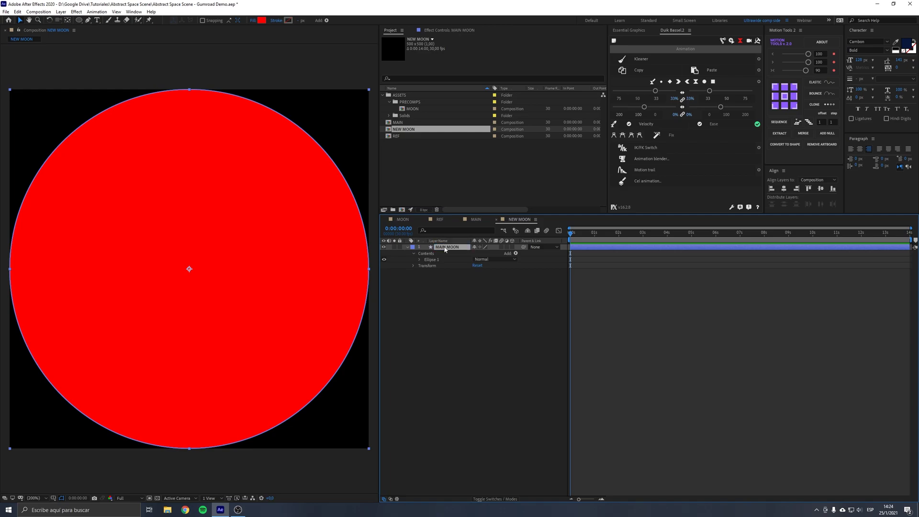
{"action": "key", "text": "ctrl+d"}
{"action": "key", "text": "Return"}
{"action": "key", "text": "BackSpace"}
{"action": "key", "text": "BackSpace"}
{"action": "key", "text": "BackSpace"}
{"action": "key", "text": "BackSpace"}
{"action": "key", "text": "BackSpace"}
{"action": "key", "text": "BackSpace"}
{"action": "key", "text": "BackSpace"}
{"action": "key", "text": "BackSpace"}
{"action": "key", "text": "BackSpace"}
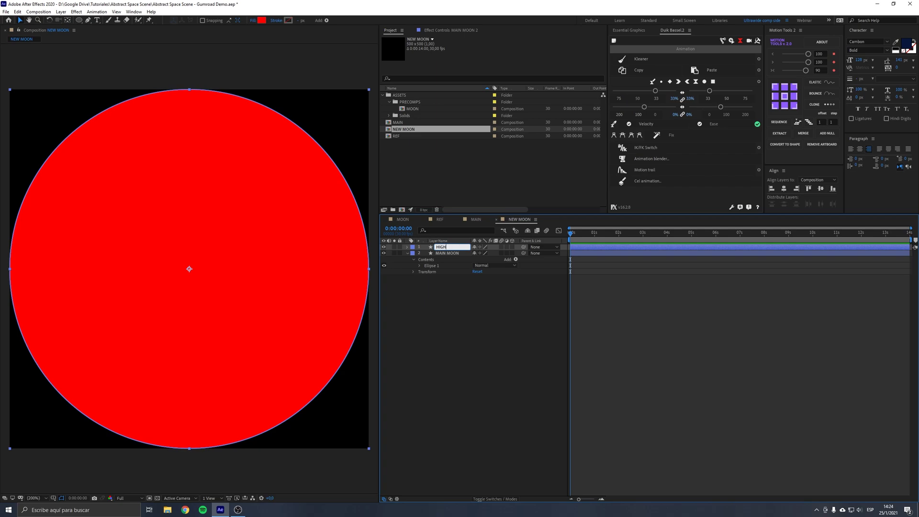
{"action": "type", "text": "HIGHLIGHT MASK"}
{"action": "key", "text": "Return"}
{"action": "left_click", "coordinate": [478, 287]}
{"action": "left_click_drag", "start_coordinate": [472, 240], "coordinate": [486, 240]}
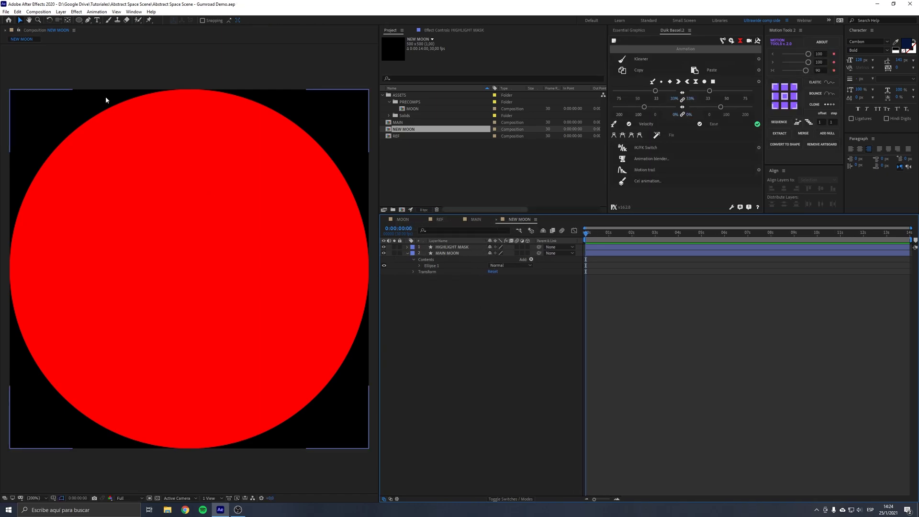
- Pick the Pen tool and show a proportional grid, viewing at 200%
{"action": "key", "text": "comma"}
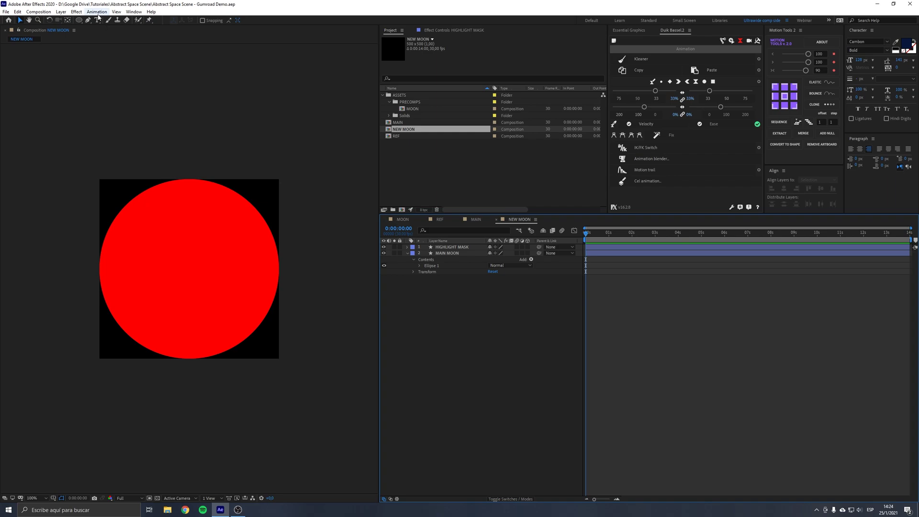
{"action": "left_click", "coordinate": [383, 247]}
{"action": "left_click", "coordinate": [88, 20]}
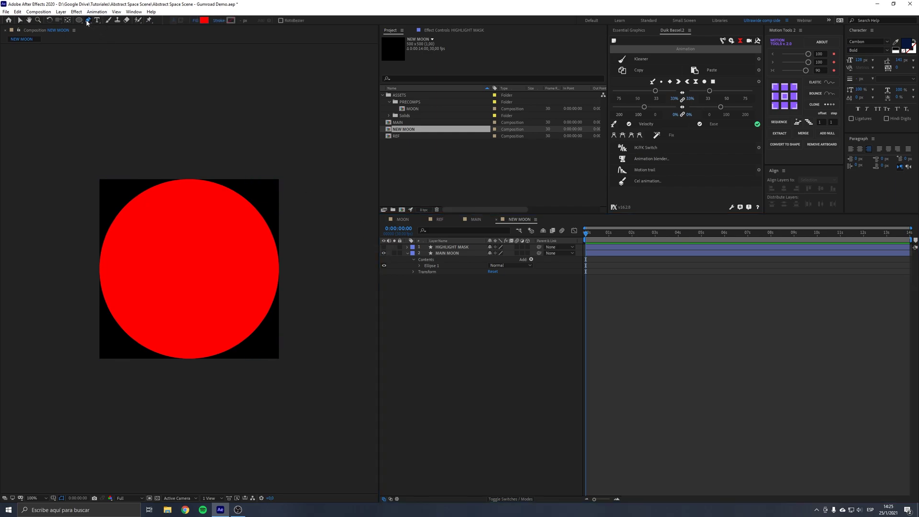
{"action": "left_click", "coordinate": [54, 498]}
{"action": "left_click", "coordinate": [86, 456]}
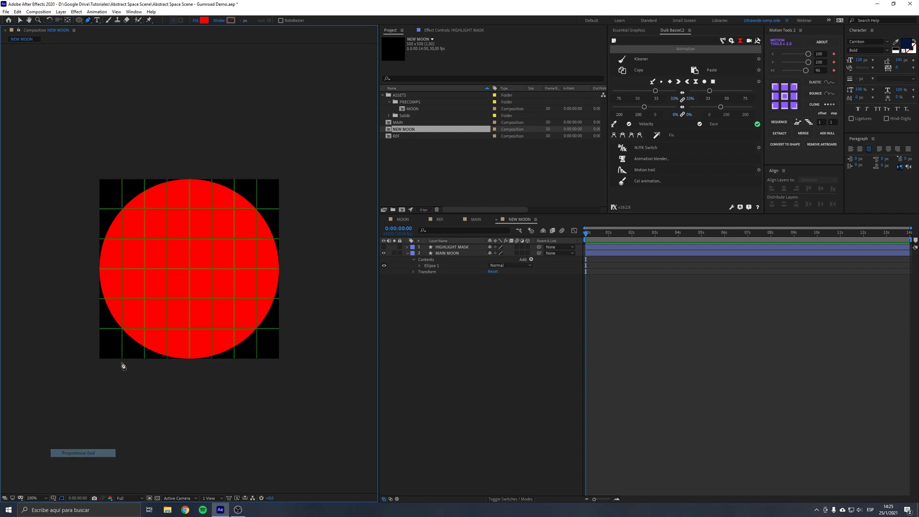
{"action": "key", "text": "period"}
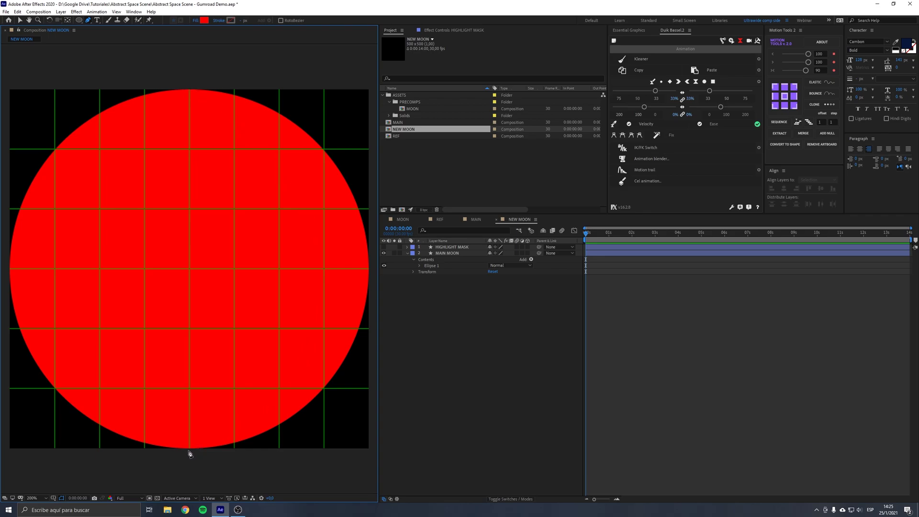
- Place curved Pen points from the moon's bottom, up its right edge, to its top
{"action": "left_click_drag", "start_coordinate": [189, 448], "coordinate": [238, 453]}
{"action": "left_click_drag", "start_coordinate": [323, 268], "coordinate": [326, 209]}
{"action": "left_click_drag", "start_coordinate": [189, 89], "coordinate": [145, 91]}
{"action": "key", "text": "comma"}
{"action": "key", "text": "comma"}
{"action": "key", "text": "comma"}
{"action": "key", "text": "comma"}
{"action": "key", "text": "comma"}
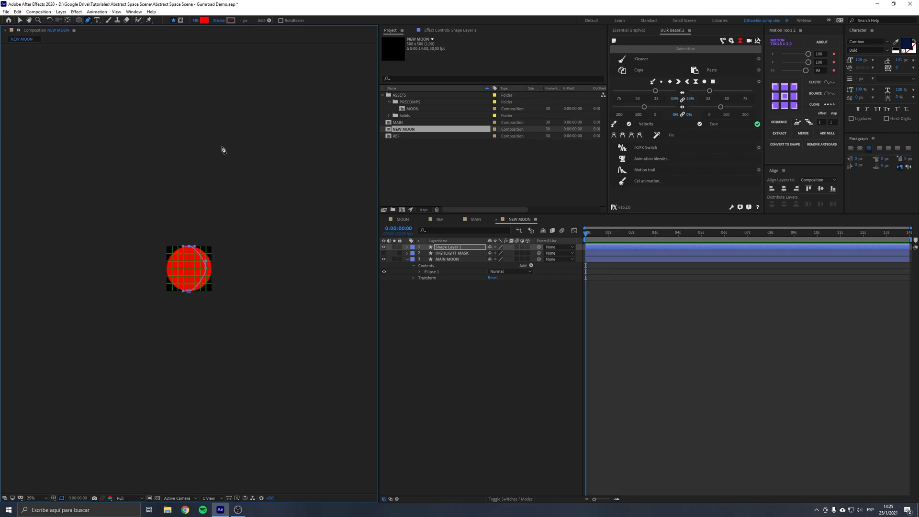
- Add points around the moon's right side and close the crescent path
{"action": "key", "text": "period"}
{"action": "key", "text": "period"}
{"action": "left_click", "coordinate": [200, 262]}
{"action": "left_click", "coordinate": [298, 263]}
{"action": "left_click", "coordinate": [328, 339]}
{"action": "left_click_drag", "start_coordinate": [322, 461], "coordinate": [330, 327]}
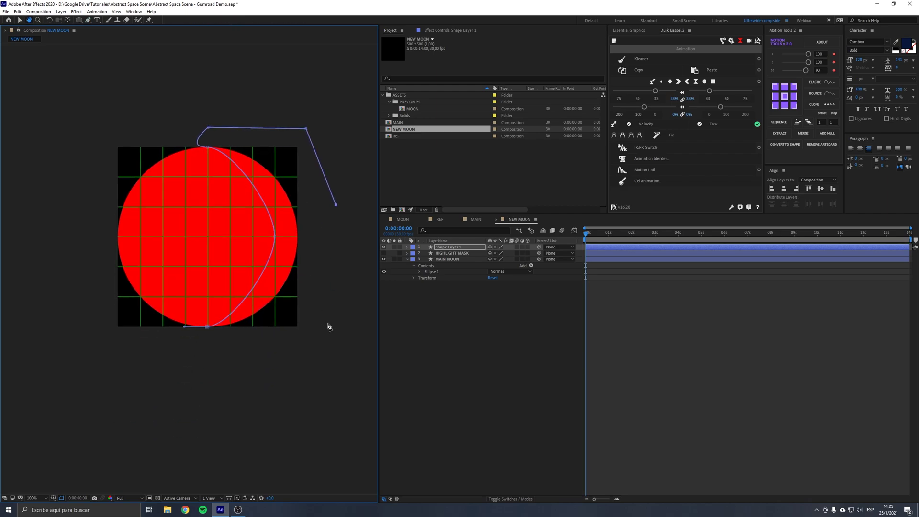
{"action": "left_click", "coordinate": [328, 323]}
{"action": "left_click", "coordinate": [297, 359]}
{"action": "left_click", "coordinate": [243, 353]}
{"action": "left_click", "coordinate": [207, 347]}
{"action": "left_click", "coordinate": [207, 326]}
- Name the shape HIGHLIGHT, label it yellow, and move it below HIGHLIGHT MASK
{"action": "left_click", "coordinate": [30, 498]}
{"action": "left_click", "coordinate": [44, 378]}
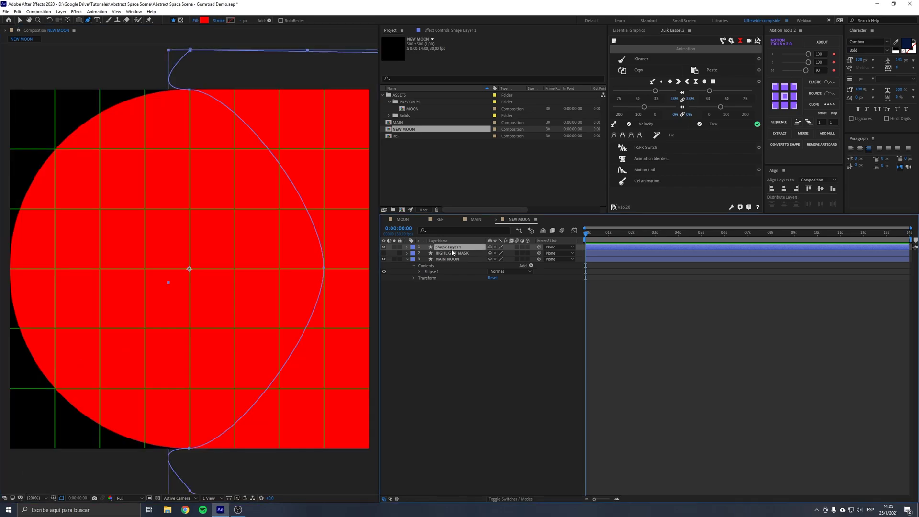
{"action": "key", "text": "Return"}
{"action": "type", "text": "HIGHLIGHT"}
{"action": "key", "text": "Return"}
{"action": "left_click", "coordinate": [413, 248]}
{"action": "left_click", "coordinate": [437, 282]}
{"action": "left_click_drag", "start_coordinate": [444, 248], "coordinate": [450, 257]}
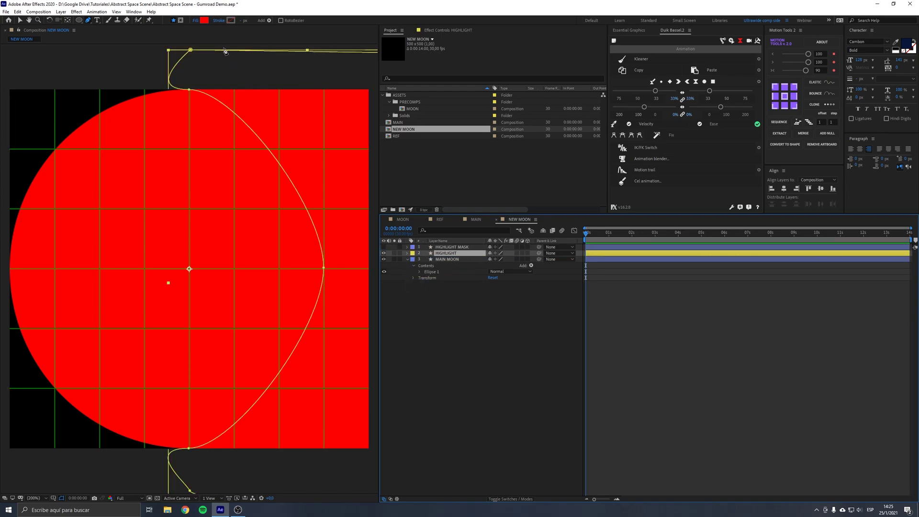
- Fill HIGHLIGHT with FFFFFF white and show the Modes columns
{"action": "left_click", "coordinate": [205, 20]}
{"action": "type", "text": "ffffff"}
{"action": "key", "text": "Return"}
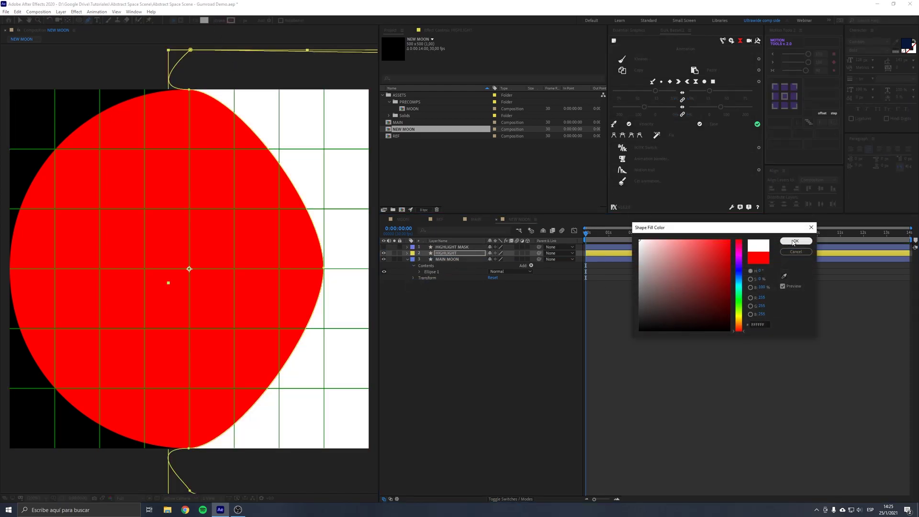
{"action": "left_click", "coordinate": [422, 324]}
{"action": "key", "text": "v"}
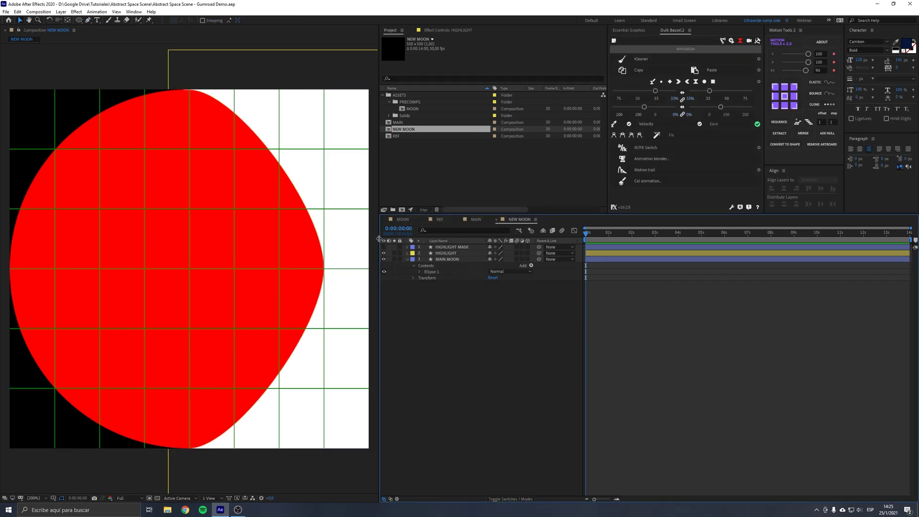
{"action": "left_click", "coordinate": [457, 254]}
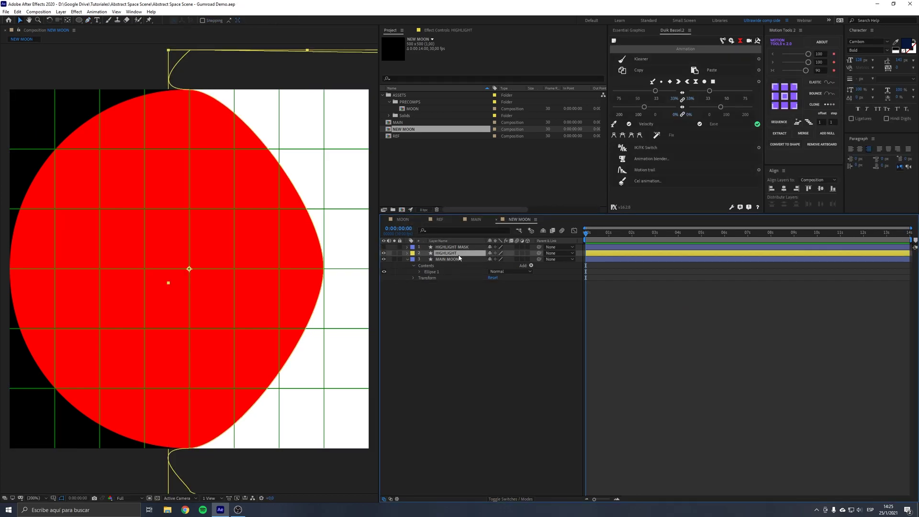
{"action": "left_click", "coordinate": [511, 498]}
- Matte HIGHLIGHT with Alpha Matte 'HIGHLIGHT MASK', fit the viewer, and turn off the proportional grid
{"action": "left_click", "coordinate": [531, 253]}
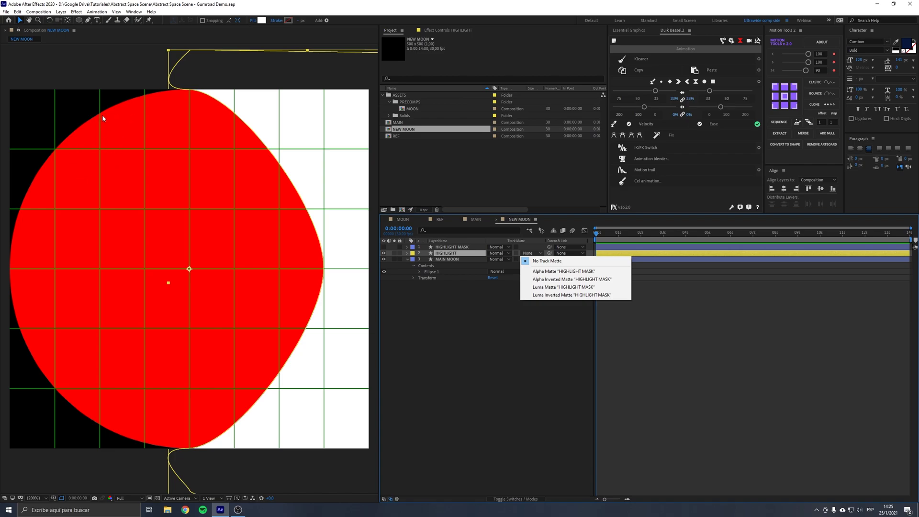
{"action": "left_click", "coordinate": [564, 272]}
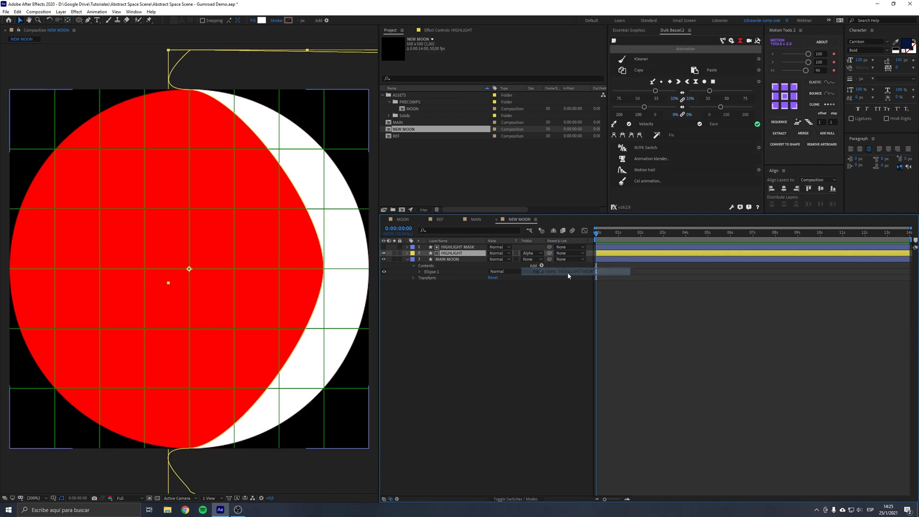
{"action": "left_click", "coordinate": [34, 497]}
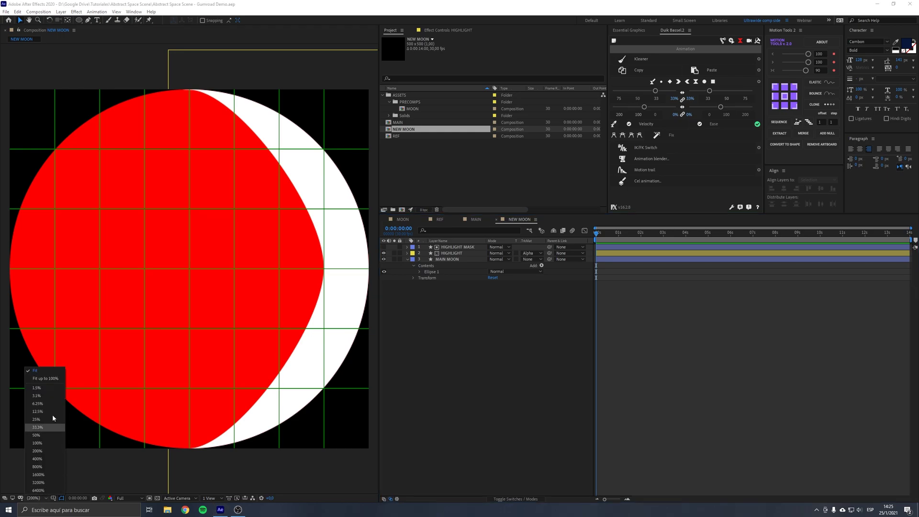
{"action": "left_click", "coordinate": [46, 379]}
{"action": "left_click", "coordinate": [34, 498]}
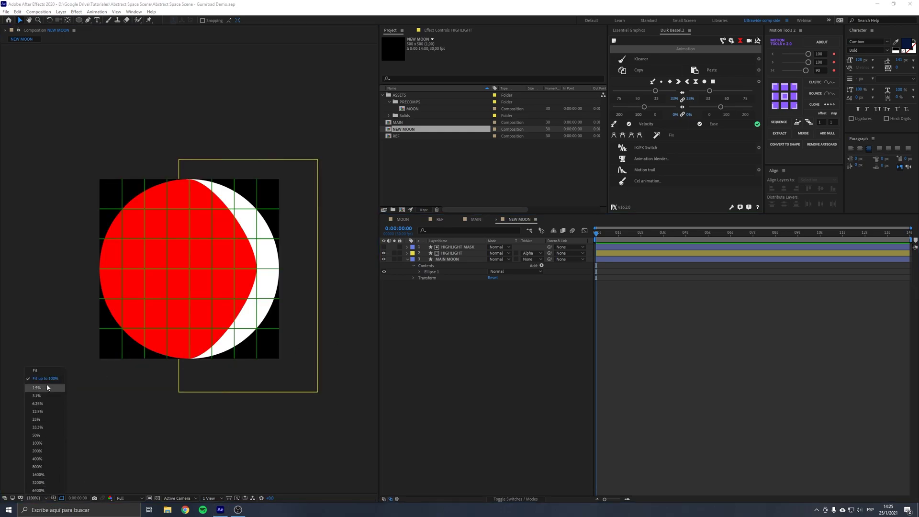
{"action": "left_click", "coordinate": [36, 370]}
{"action": "left_click", "coordinate": [61, 497]}
{"action": "left_click", "coordinate": [79, 453]}
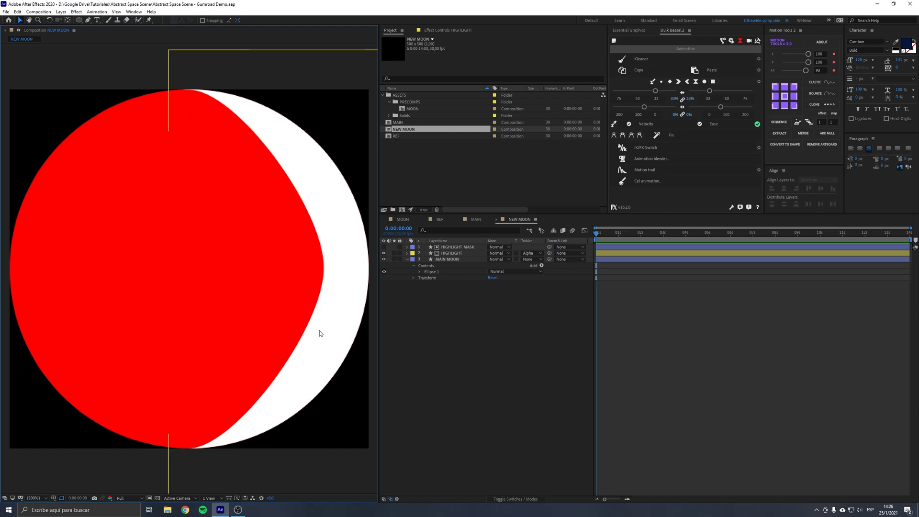
- Apply Fast Box Blur to the HIGHLIGHT layer with a large Blur Radius to soften it
{"action": "left_click", "coordinate": [455, 253]}
{"action": "key", "text": "ctrl+space"}
{"action": "type", "text": "fast"}
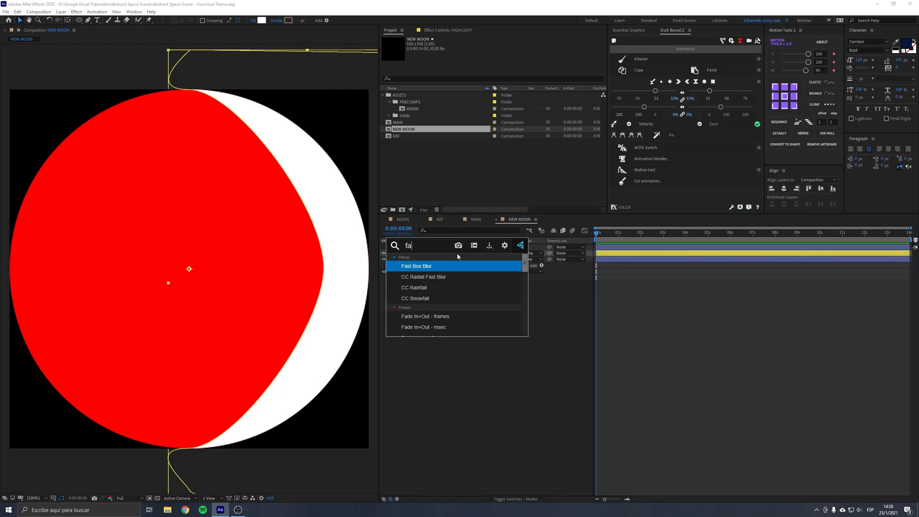
{"action": "key", "text": "Return"}
{"action": "left_click_drag", "start_coordinate": [501, 50], "coordinate": [504, 51]}
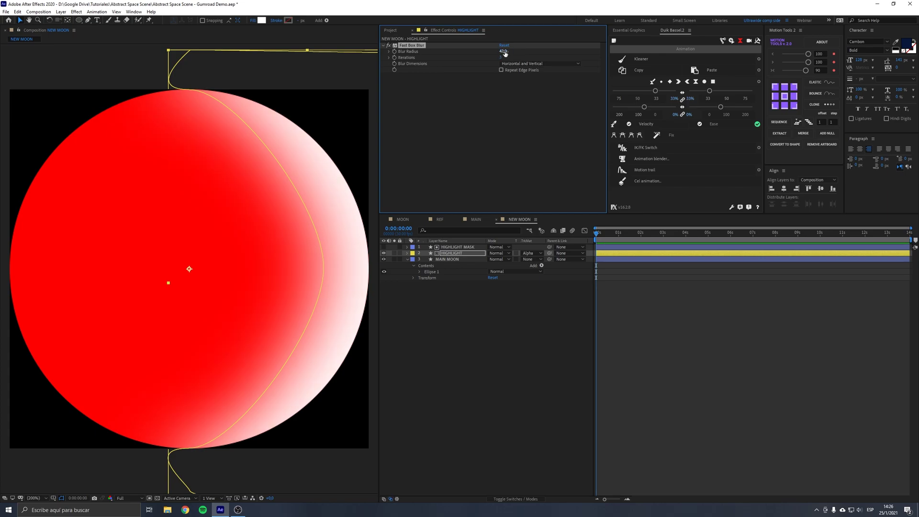
{"action": "left_click", "coordinate": [477, 356]}
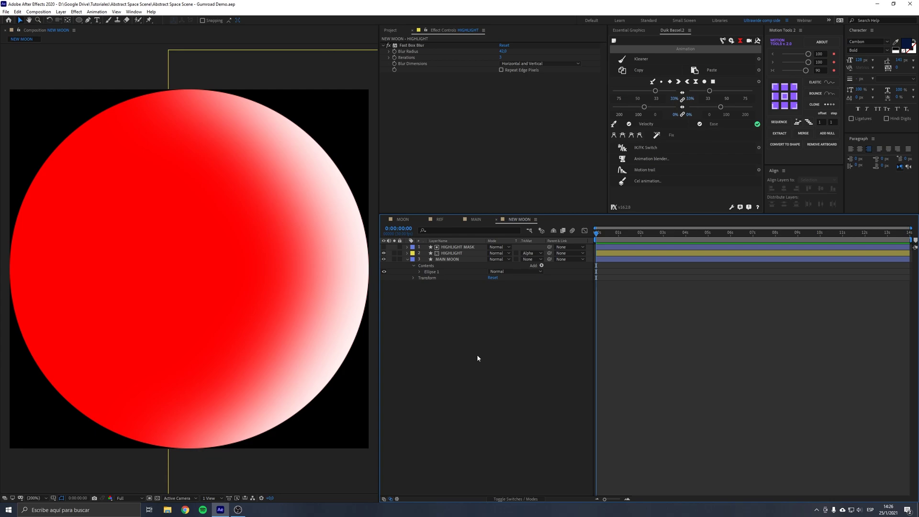
- Change the MAIN MOON fill to the near-black blue 0D0E13
{"action": "left_click", "coordinate": [447, 259]}
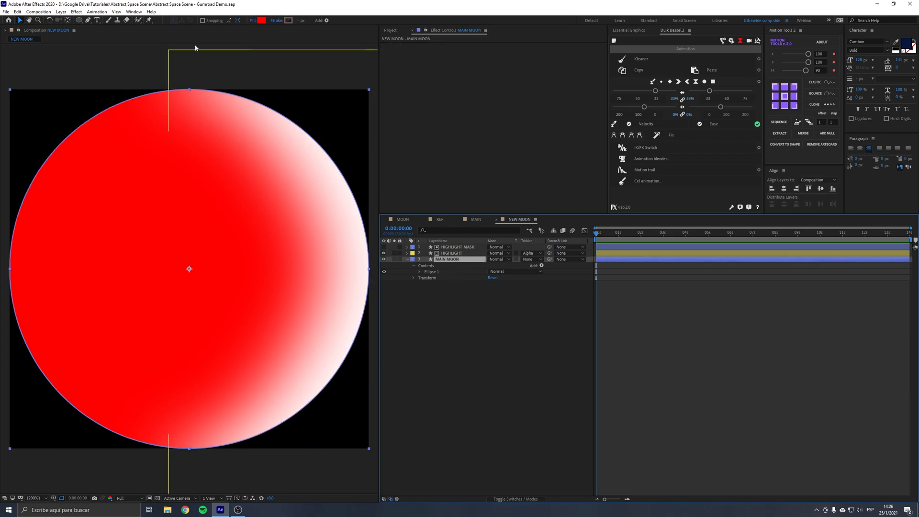
{"action": "left_click", "coordinate": [261, 21]}
{"action": "left_click_drag", "start_coordinate": [676, 229], "coordinate": [648, 226]}
{"action": "left_click_drag", "start_coordinate": [711, 325], "coordinate": [712, 274]}
{"action": "mouse_move", "coordinate": [680, 310]}
{"action": "left_mouse_down"}
{"action": "mouse_move", "coordinate": [611, 324]}
{"action": "mouse_move", "coordinate": [699, 327]}
{"action": "left_mouse_up"}
{"action": "left_click", "coordinate": [768, 238]}
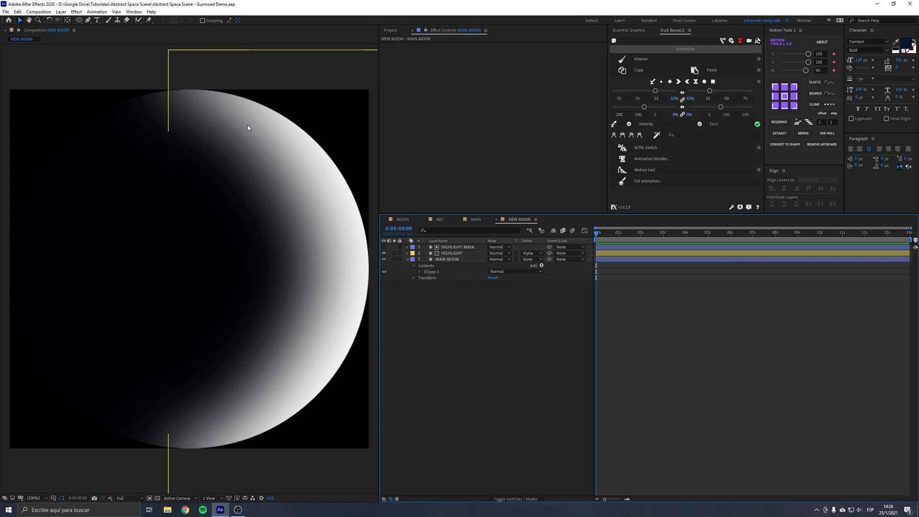
- Try 50% opacity on HIGHLIGHT, then bring it back to 100%
{"action": "left_click", "coordinate": [455, 253]}
{"action": "key", "text": "t"}
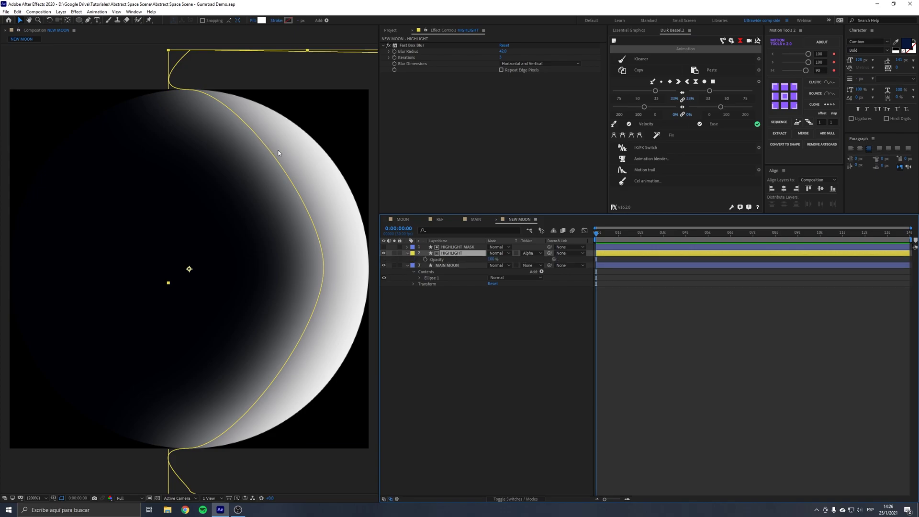
{"action": "left_click", "coordinate": [491, 258]}
{"action": "type", "text": "50"}
{"action": "key", "text": "Return"}
{"action": "left_click", "coordinate": [528, 354]}
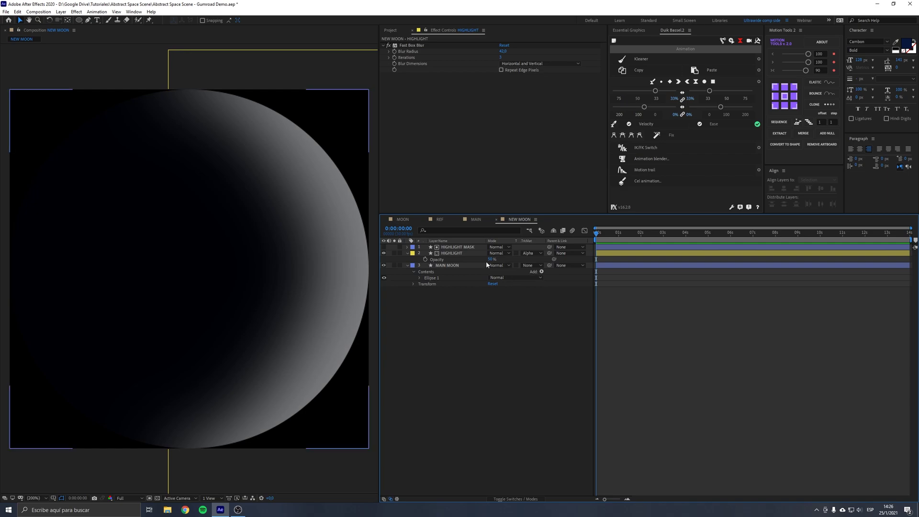
{"action": "left_click_drag", "start_coordinate": [487, 260], "coordinate": [540, 375]}
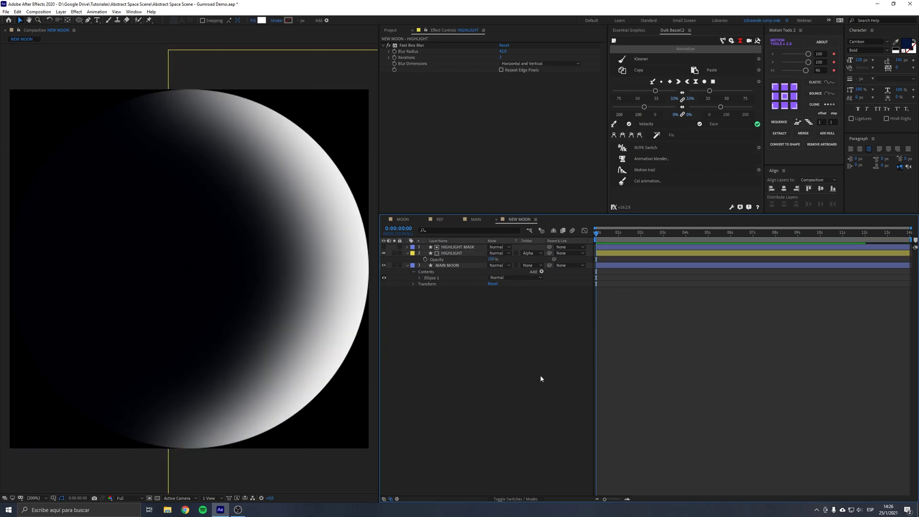
{"action": "left_click", "coordinate": [407, 265]}
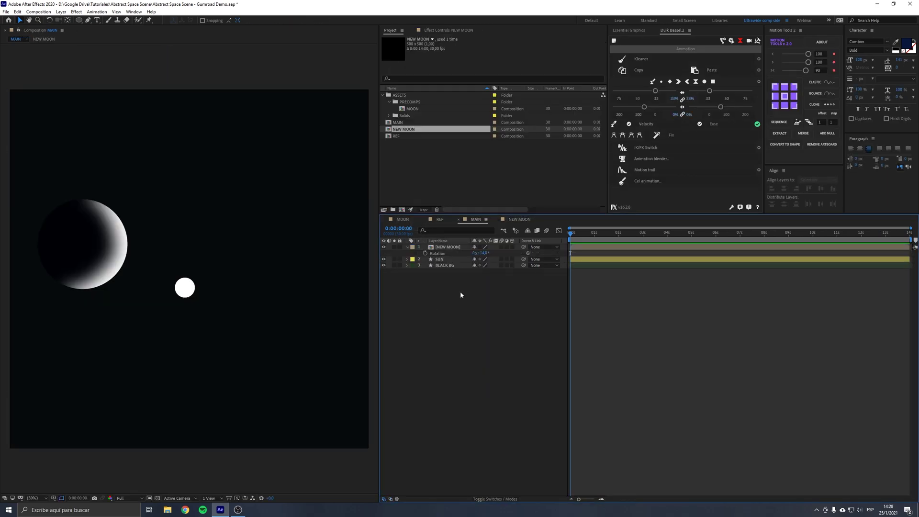
- Nudge the moon, then paste the sun-facing atan2 expression into NEW MOON's Rotation
{"action": "mouse_move", "coordinate": [100, 249]}
{"action": "left_mouse_down"}
{"action": "mouse_move", "coordinate": [107, 229]}
{"action": "mouse_move", "coordinate": [105, 243]}
{"action": "left_mouse_up"}
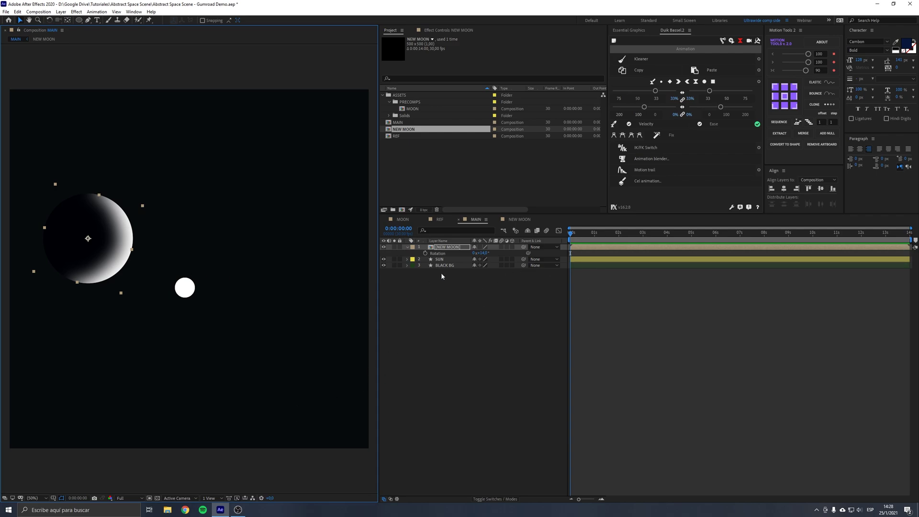
{"action": "left_click", "coordinate": [425, 253], "text": "alt"}
{"action": "type", "text": "let mainPoint = thisComp.layer(\"GLOBAL CONTROLERS\").effect(\"sun pos\")(\"Point\"); let lastPoint = thisComp.layer(\"GLOBAL CONTROLERS\").effect(\"moon pos\")(\"Point\");"}
{"action": "left_click", "coordinate": [479, 328]}
{"action": "left_click", "coordinate": [450, 277]}
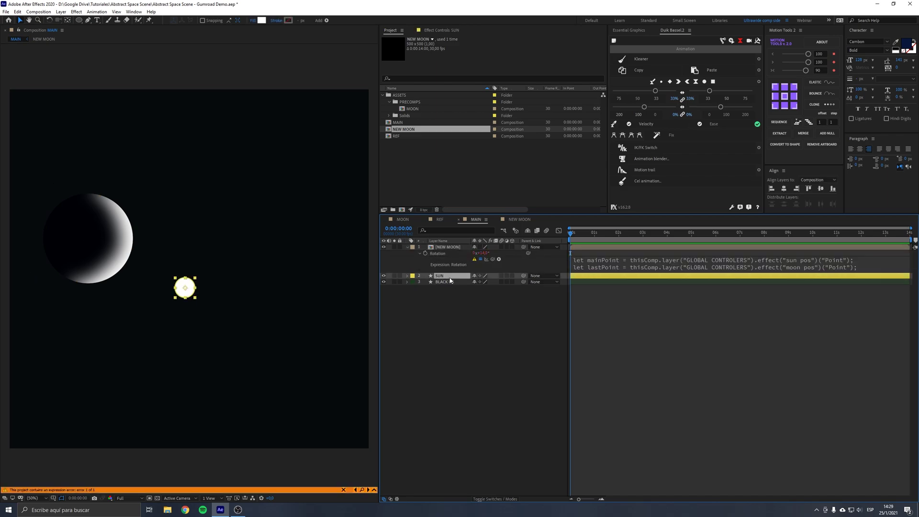
{"action": "key", "text": "p"}
{"action": "left_click", "coordinate": [493, 336]}
- Pick-whip mainPoint to SUN's Position, set lastPoint to position, and save the project
{"action": "left_click", "coordinate": [874, 260]}
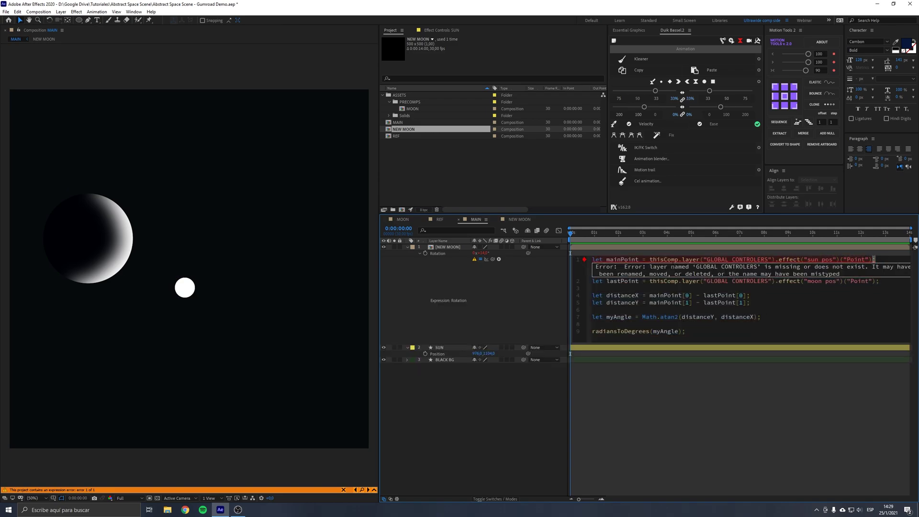
{"action": "left_click_drag", "start_coordinate": [871, 260], "coordinate": [650, 260]}
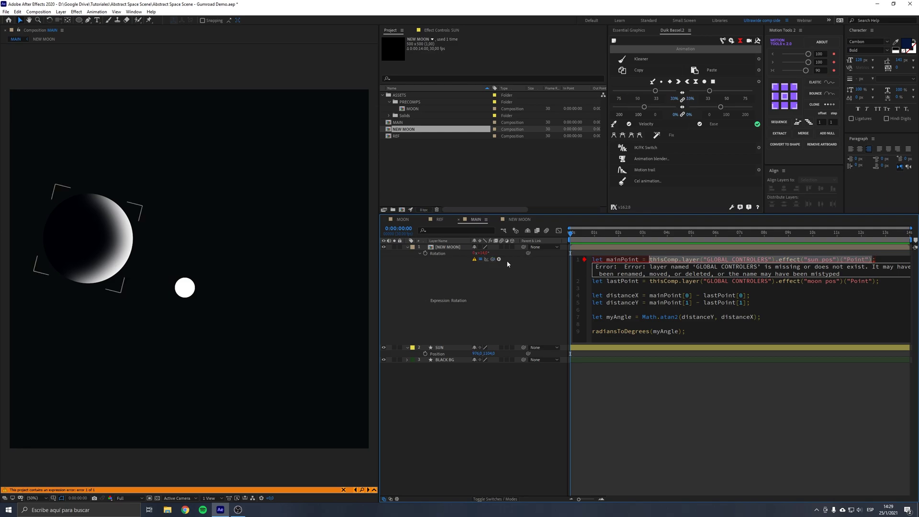
{"action": "left_click_drag", "start_coordinate": [493, 259], "coordinate": [440, 355]}
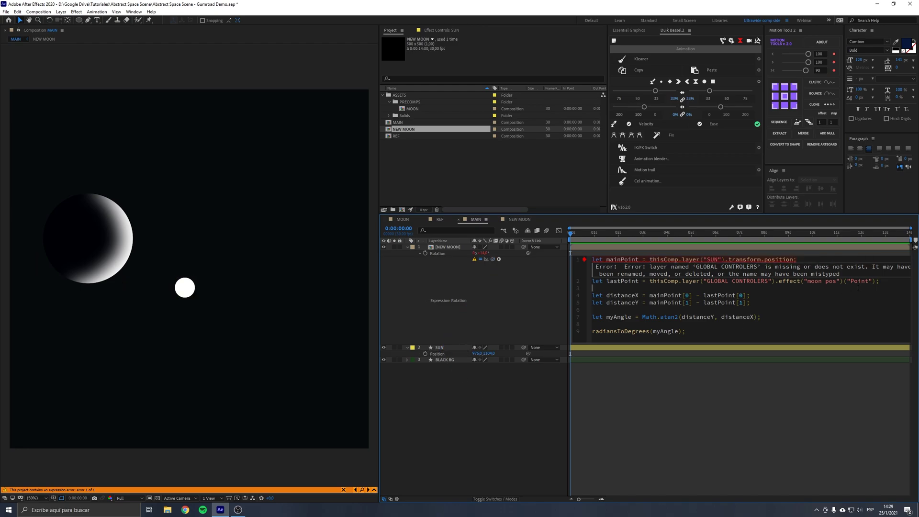
{"action": "left_click_drag", "start_coordinate": [875, 280], "coordinate": [649, 281]}
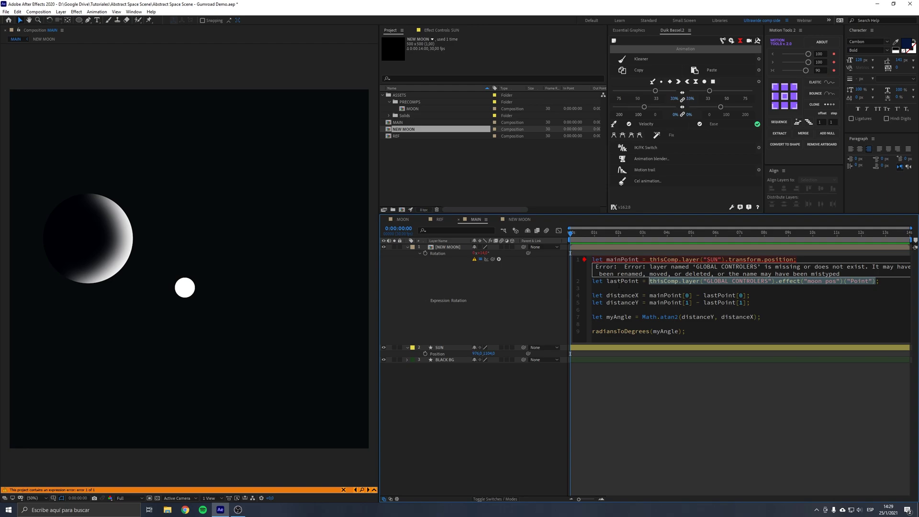
{"action": "type", "text": "position"}
{"action": "key", "text": "Return"}
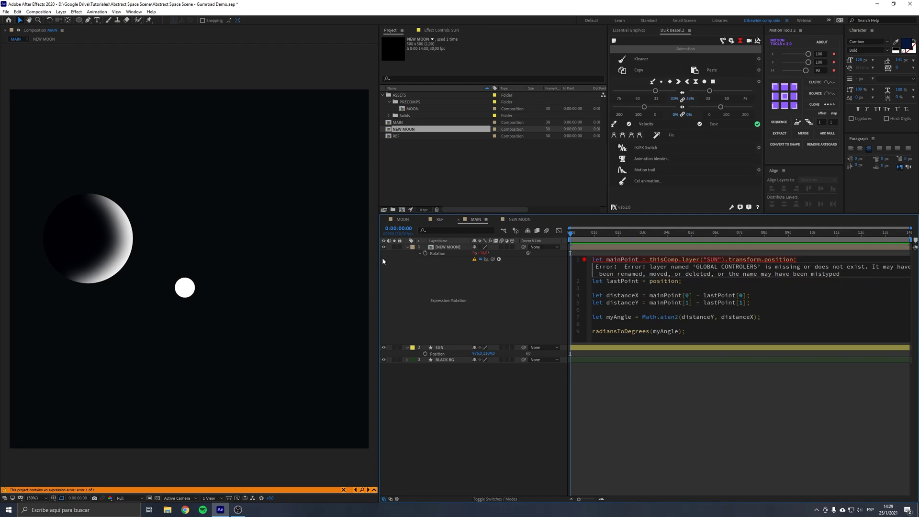
{"action": "left_click", "coordinate": [524, 407]}
{"action": "key", "text": "ctrl+s"}
- Move the SUN and moon around to confirm the moon's lit side follows the sun
{"action": "left_click", "coordinate": [433, 354]}
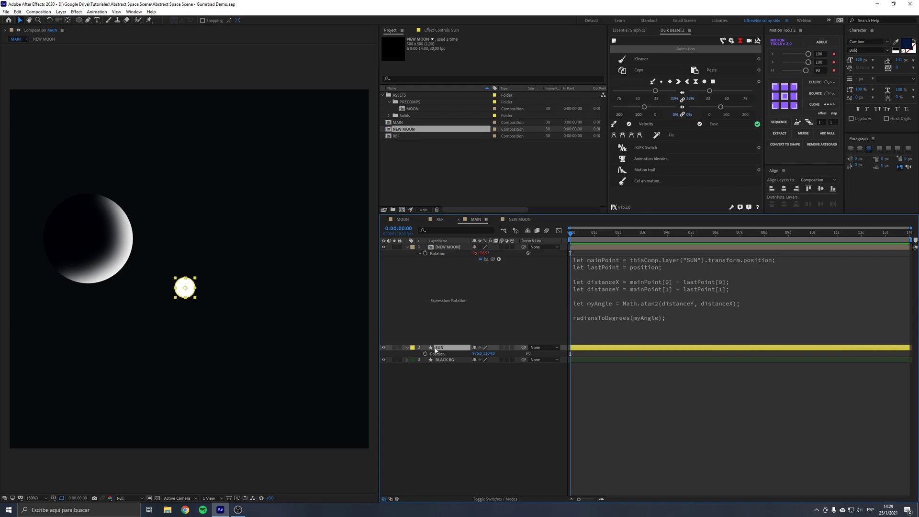
{"action": "left_click_drag", "start_coordinate": [185, 288], "coordinate": [176, 369]}
{"action": "left_click", "coordinate": [88, 238]}
{"action": "left_click_drag", "start_coordinate": [88, 239], "coordinate": [101, 195]}
{"action": "left_click_drag", "start_coordinate": [173, 320], "coordinate": [172, 280]}
{"action": "left_click", "coordinate": [465, 370]}
- Duplicate the moon, move the copy to the right, and shrink it to 48%
{"action": "key", "text": "u"}
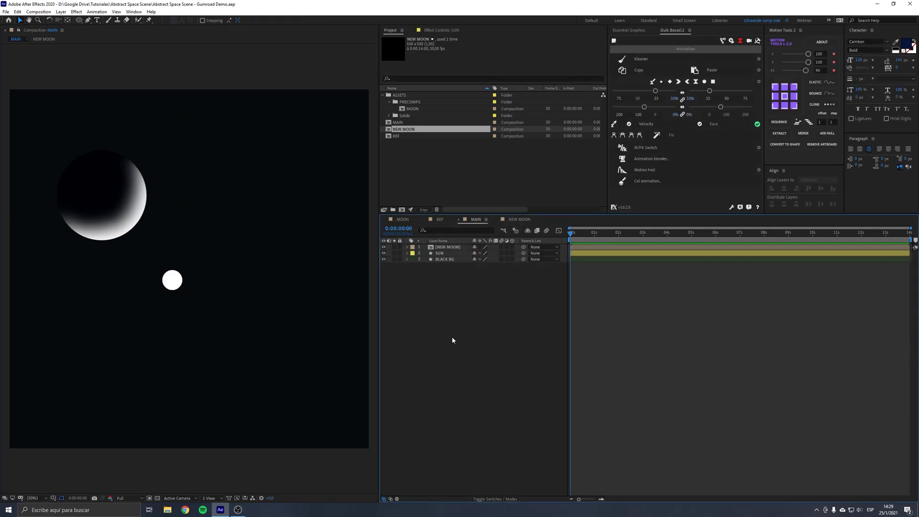
{"action": "left_click", "coordinate": [129, 199]}
{"action": "key", "text": "ctrl+d"}
{"action": "left_click_drag", "start_coordinate": [130, 199], "coordinate": [291, 217]}
{"action": "key", "text": "s"}
{"action": "left_click_drag", "start_coordinate": [491, 253], "coordinate": [480, 254]}
- Add more moon copies: a larger one at bottom-left and a 383% one at bottom-right
{"action": "key", "text": "ctrl+d"}
{"action": "left_click_drag", "start_coordinate": [263, 213], "coordinate": [83, 376]}
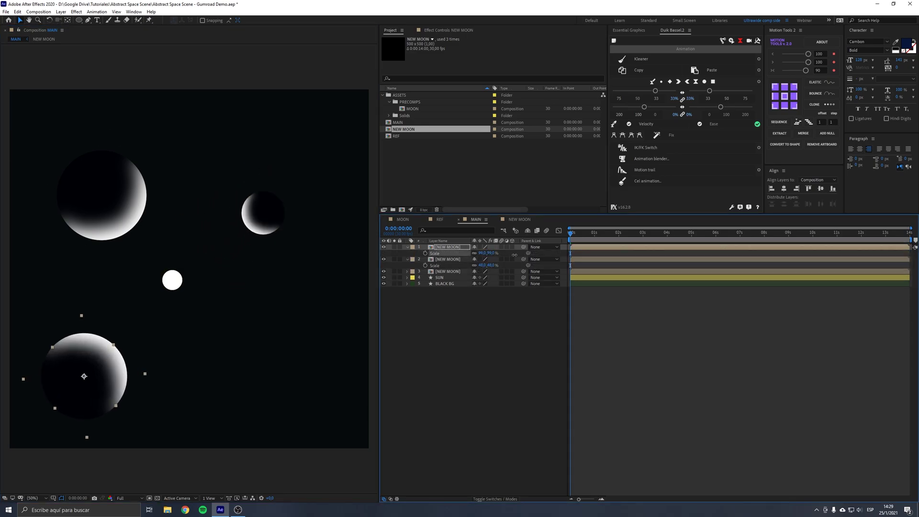
{"action": "key", "text": "s"}
{"action": "left_click_drag", "start_coordinate": [150, 364], "coordinate": [329, 345]}
{"action": "key", "text": "s"}
{"action": "left_click_drag", "start_coordinate": [485, 252], "coordinate": [576, 251]}
{"action": "left_click_drag", "start_coordinate": [249, 335], "coordinate": [343, 412]}
{"action": "left_click", "coordinate": [419, 372]}
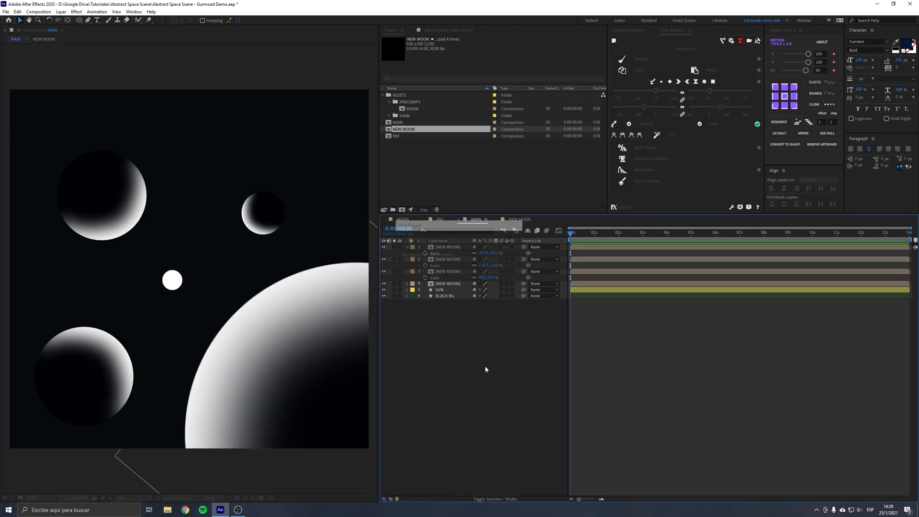
- Collapse the moon layers' properties, enable collapse transformations on all moons, and save
{"action": "left_click", "coordinate": [450, 247]}
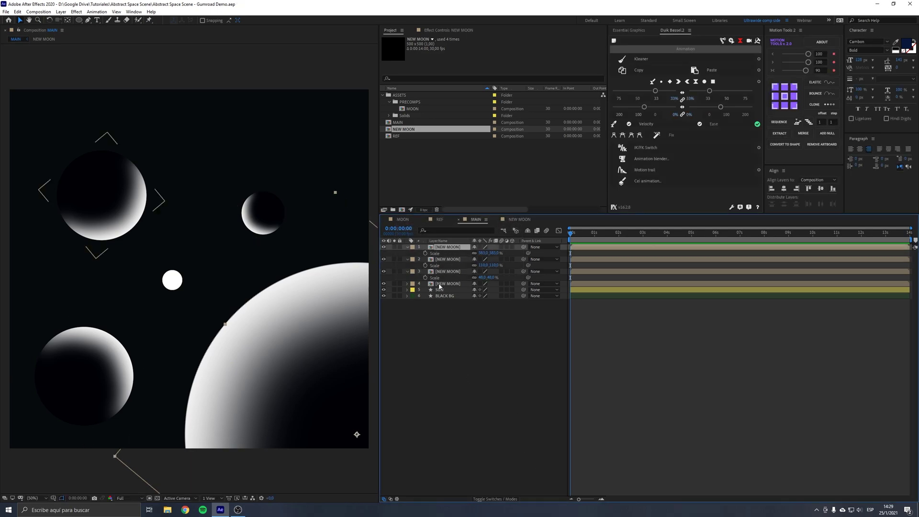
{"action": "left_click", "coordinate": [407, 271]}
{"action": "left_click", "coordinate": [407, 259]}
{"action": "left_click", "coordinate": [407, 247]}
{"action": "left_click", "coordinate": [433, 300]}
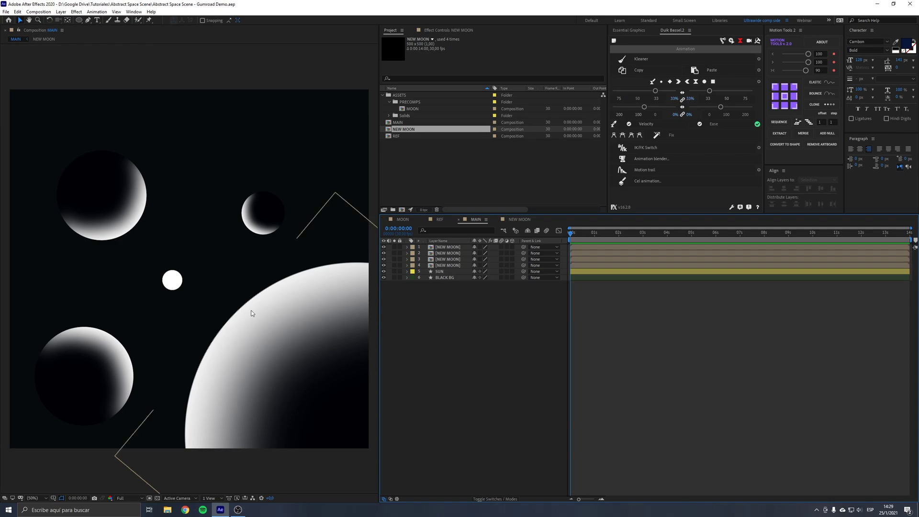
{"action": "left_click_drag", "start_coordinate": [479, 247], "coordinate": [480, 265]}
{"action": "key", "text": "ctrl+s"}
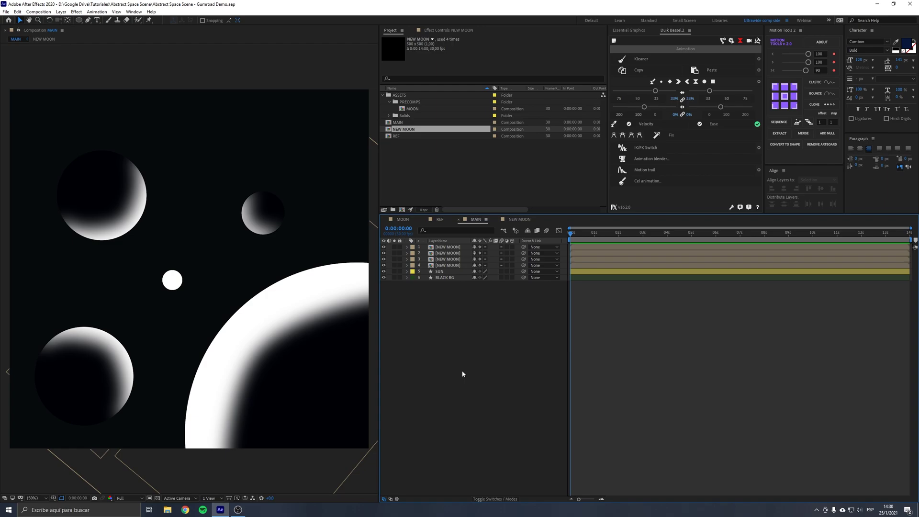
- Move the SUN slightly upward in the MAIN composition
{"action": "left_click", "coordinate": [438, 272]}
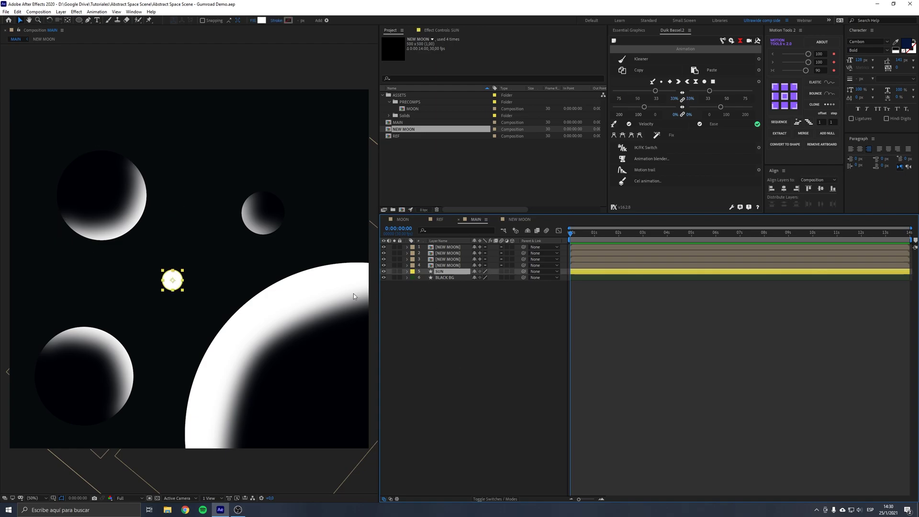
{"action": "mouse_move", "coordinate": [175, 282]}
{"action": "left_mouse_down"}
{"action": "mouse_move", "coordinate": [205, 144]}
{"action": "mouse_move", "coordinate": [192, 261]}
{"action": "mouse_move", "coordinate": [56, 285]}
{"action": "mouse_move", "coordinate": [2, 276]}
{"action": "mouse_move", "coordinate": [76, 296]}
{"action": "mouse_move", "coordinate": [187, 192]}
{"action": "mouse_move", "coordinate": [201, 148]}
{"action": "mouse_move", "coordinate": [189, 278]}
{"action": "mouse_move", "coordinate": [173, 285]}
{"action": "left_mouse_up"}
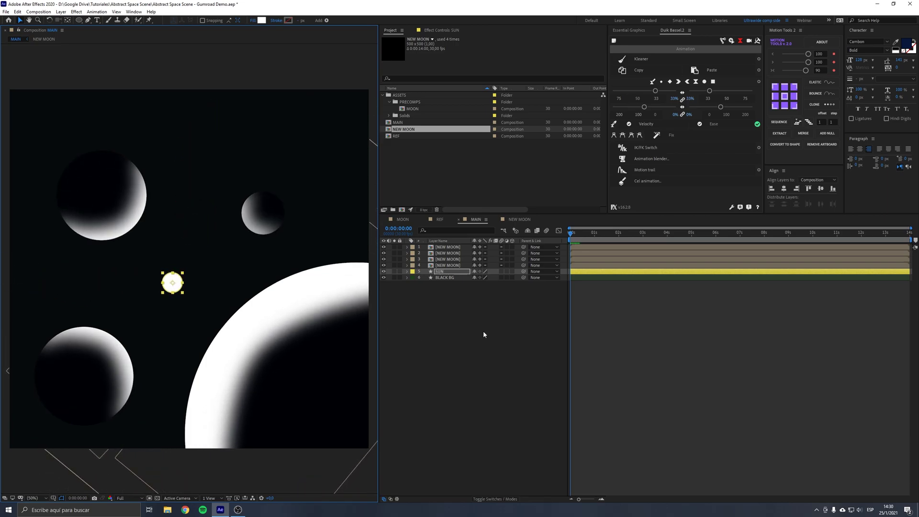
{"action": "left_click", "coordinate": [479, 331]}
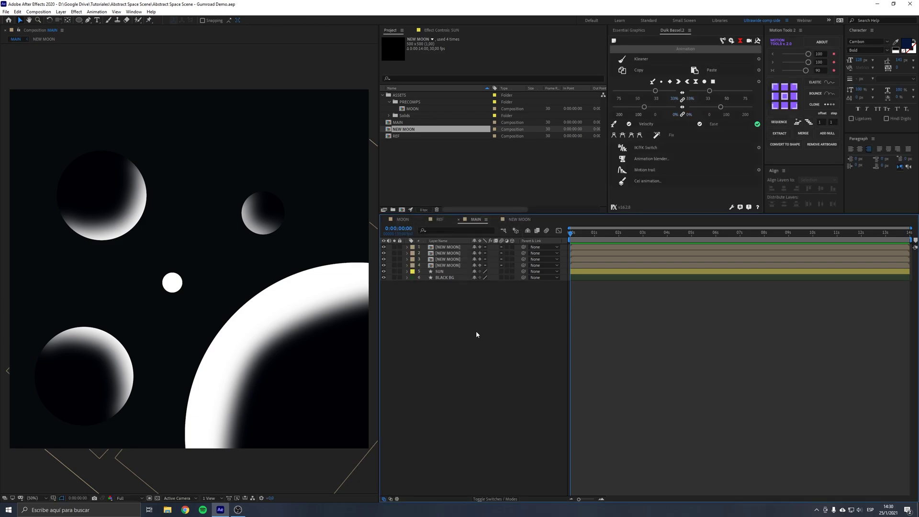
{"action": "right_click", "coordinate": [423, 315]}
- Create a new solid named FLARE and apply Lens Flare to it
{"action": "mouse_move", "coordinate": [448, 317]}
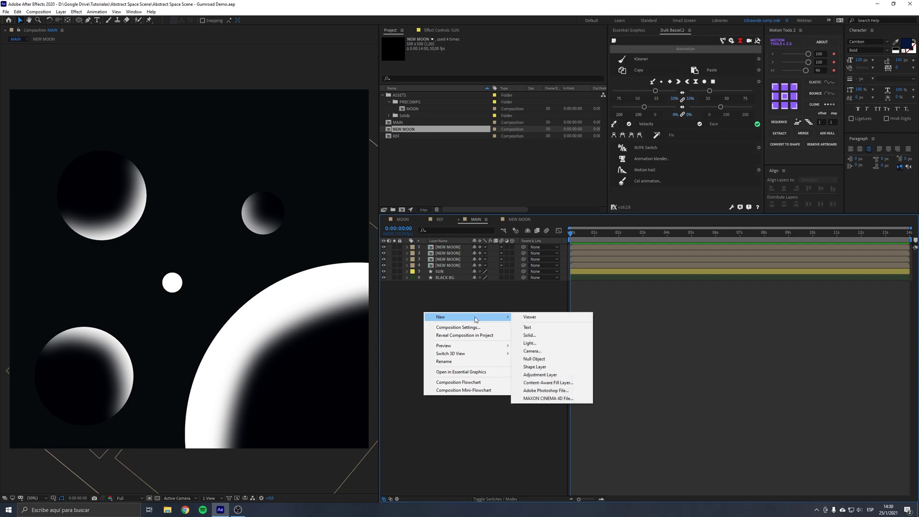
{"action": "left_click", "coordinate": [544, 336]}
{"action": "type", "text": "FLARE"}
{"action": "key", "text": "Return"}
{"action": "key", "text": "ctrl+space"}
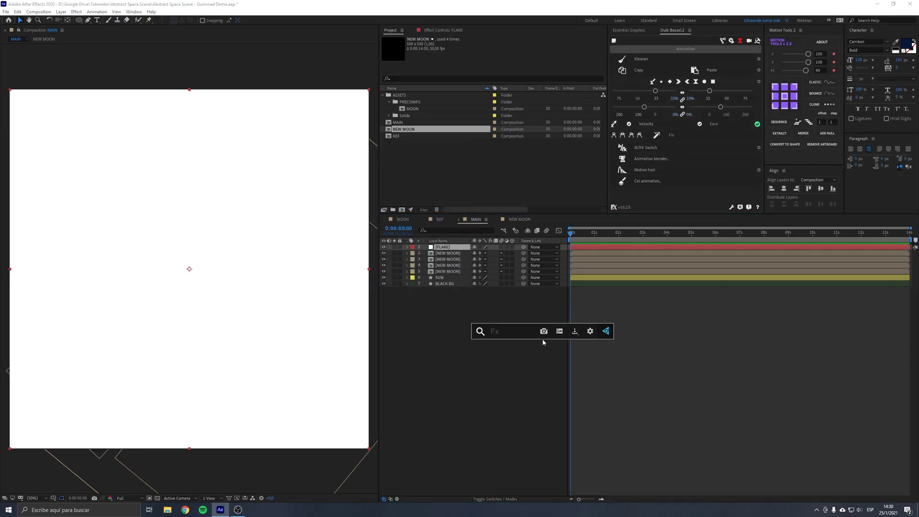
{"action": "type", "text": "fla"}
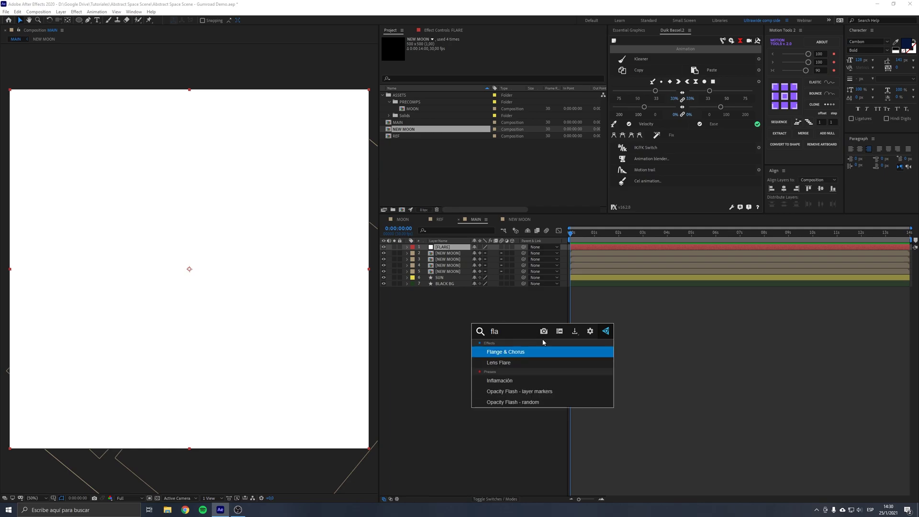
{"action": "key", "text": "Down"}
{"action": "key", "text": "Return"}
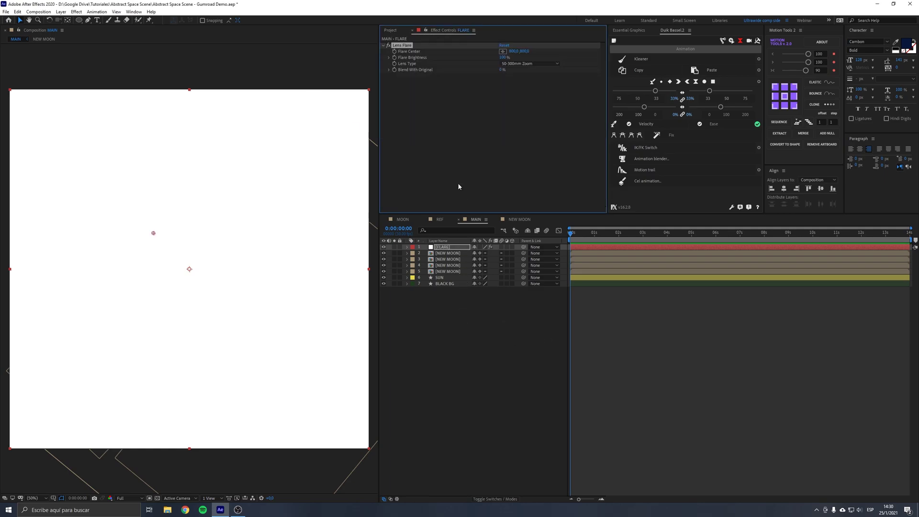
{"action": "left_click", "coordinate": [464, 230]}
- Change the FLARE solid's colour to black (000000) and show the Modes column
{"action": "left_click", "coordinate": [61, 12]}
{"action": "left_click", "coordinate": [79, 35]}
{"action": "left_click", "coordinate": [497, 255]}
{"action": "type", "text": "000000"}
{"action": "left_click", "coordinate": [768, 239]}
{"action": "left_click", "coordinate": [526, 291]}
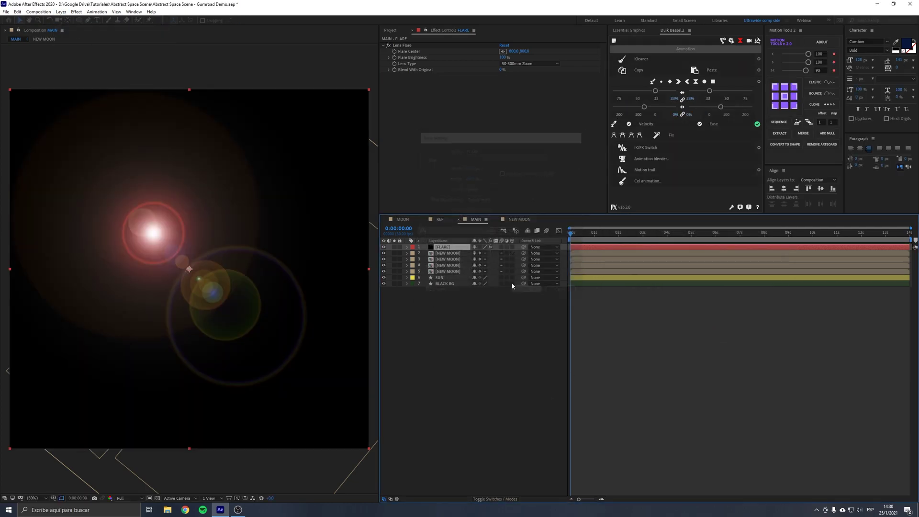
{"action": "left_click", "coordinate": [493, 499]}
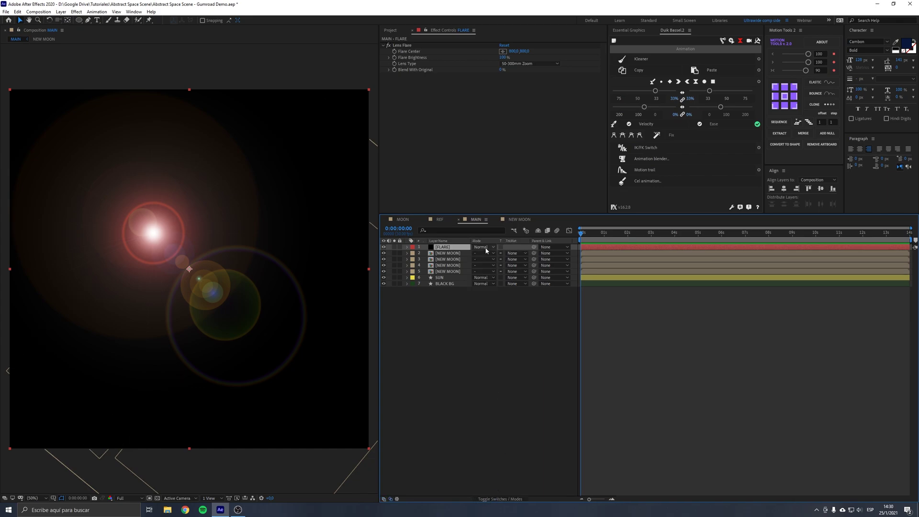
- Set FLARE's blend mode to Screen and drag the Flare Center up and to the right
{"action": "left_click", "coordinate": [484, 247]}
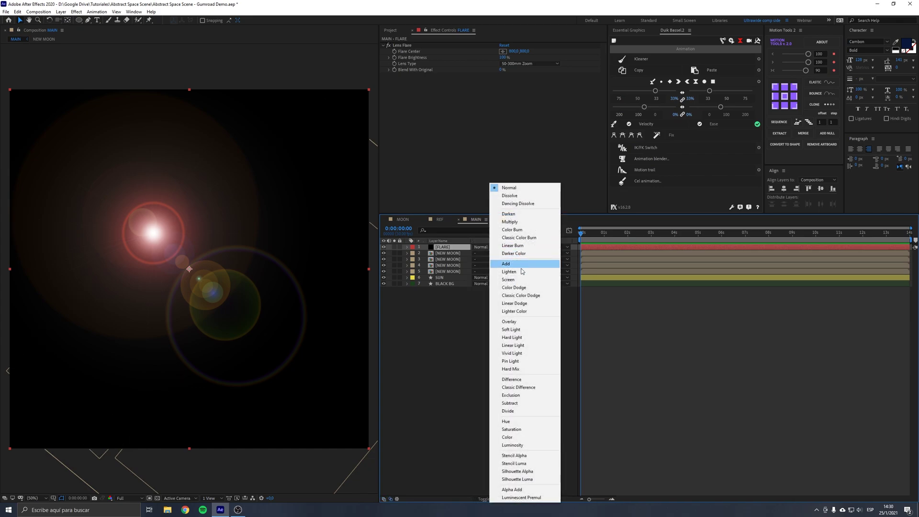
{"action": "left_click", "coordinate": [508, 280]}
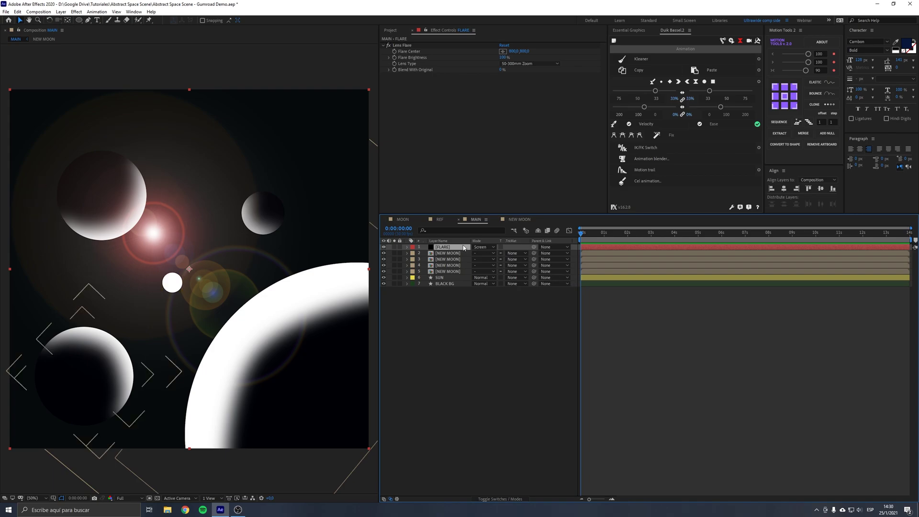
{"action": "left_click", "coordinate": [403, 45]}
{"action": "left_click_drag", "start_coordinate": [154, 236], "coordinate": [179, 219]}
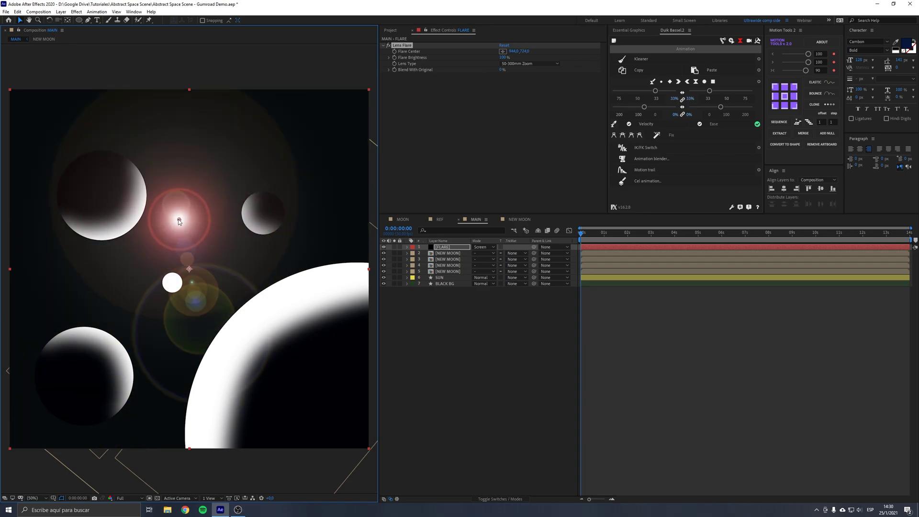
- Link Flare Center by expression to SUN's Position, then move the sun to the upper centre
{"action": "left_click", "coordinate": [394, 51], "text": "alt"}
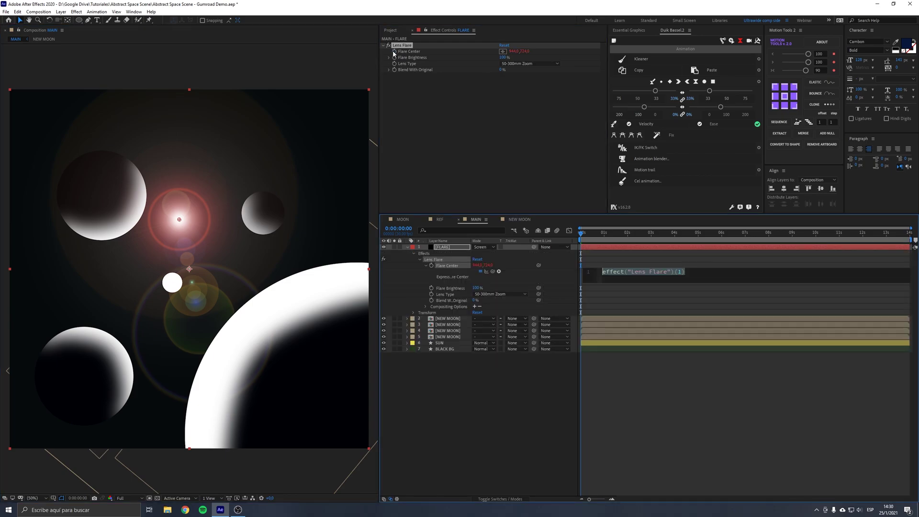
{"action": "left_click", "coordinate": [440, 343]}
{"action": "key", "text": "p"}
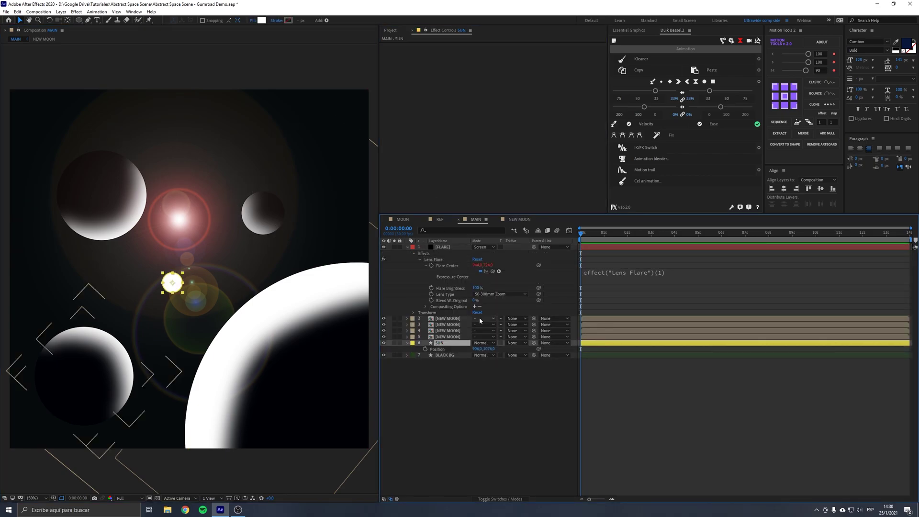
{"action": "left_click_drag", "start_coordinate": [492, 270], "coordinate": [442, 349]}
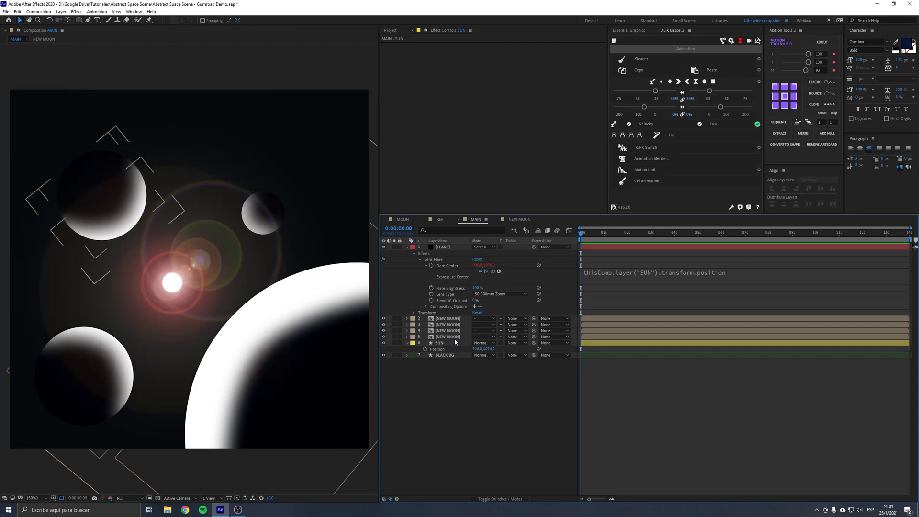
{"action": "left_click", "coordinate": [439, 342]}
{"action": "left_click_drag", "start_coordinate": [163, 256], "coordinate": [213, 180]}
- Change the Lens Flare's lens type to 105mm Prime
{"action": "left_click", "coordinate": [446, 248]}
{"action": "left_click", "coordinate": [529, 63]}
{"action": "left_click", "coordinate": [533, 74]}
{"action": "left_click", "coordinate": [529, 64]}
{"action": "left_click", "coordinate": [527, 85]}
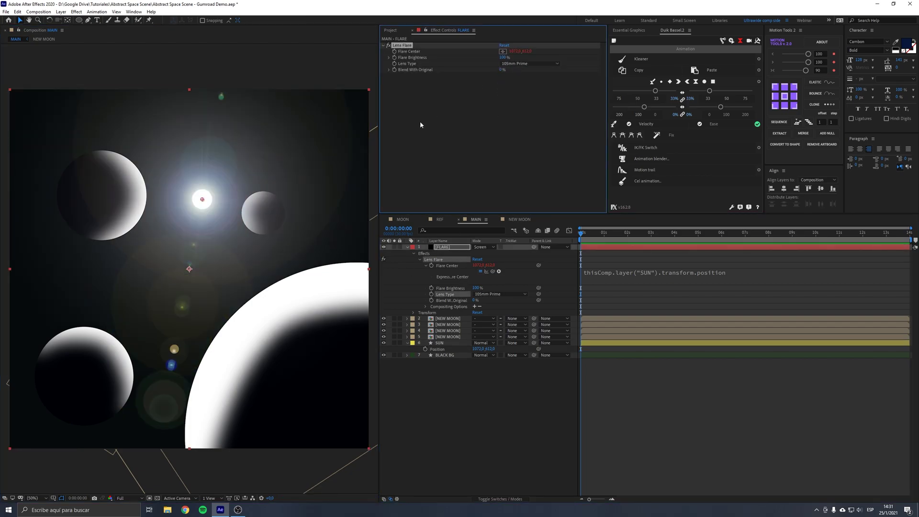
- Apply a Tint effect to FLARE to make the flare greyscale
{"action": "key", "text": "ctrl+space"}
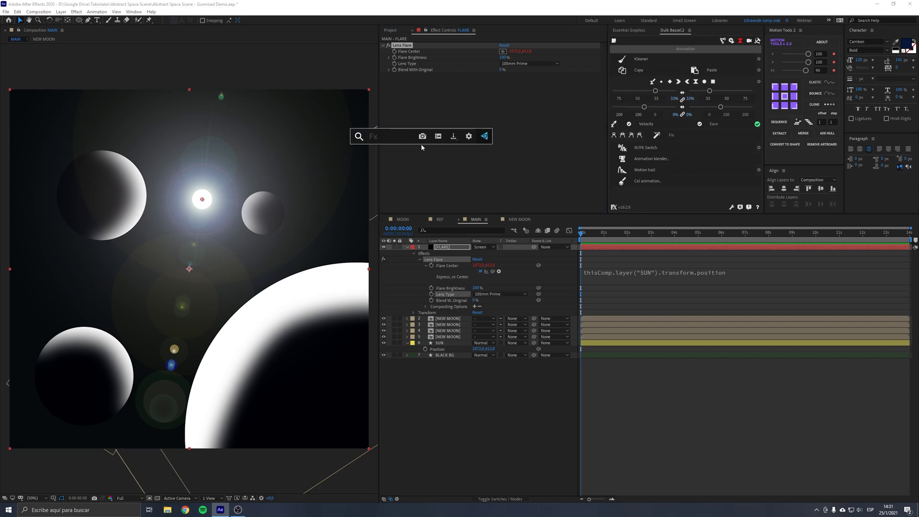
{"action": "type", "text": "tint"}
{"action": "key", "text": "Return"}
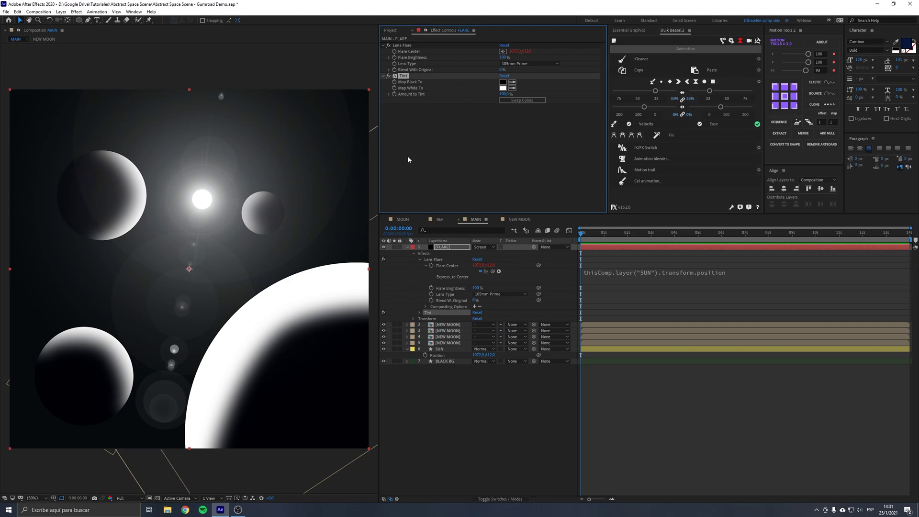
- Collapse the FLARE and SUN layers, deselect all, and switch to the REF composition
{"action": "left_click", "coordinate": [408, 247]}
{"action": "left_click", "coordinate": [406, 277]}
{"action": "left_click", "coordinate": [467, 339]}
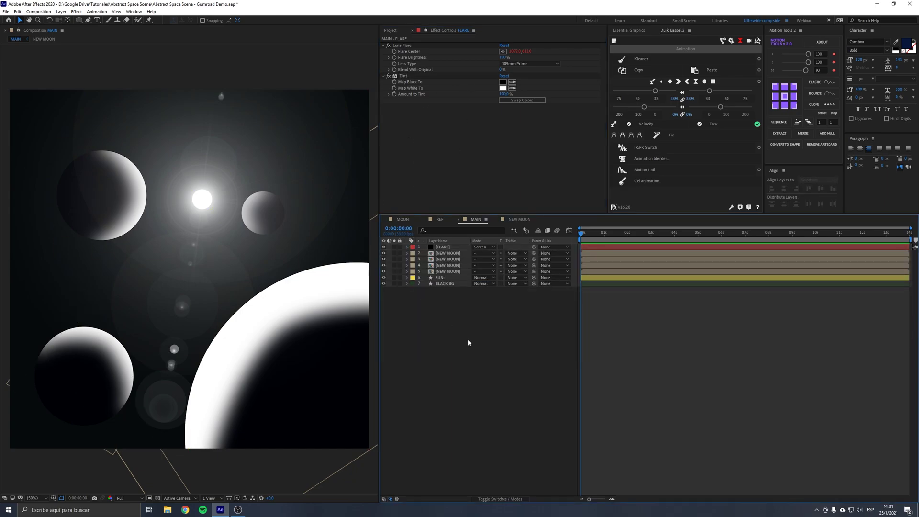
{"action": "left_click", "coordinate": [439, 220]}
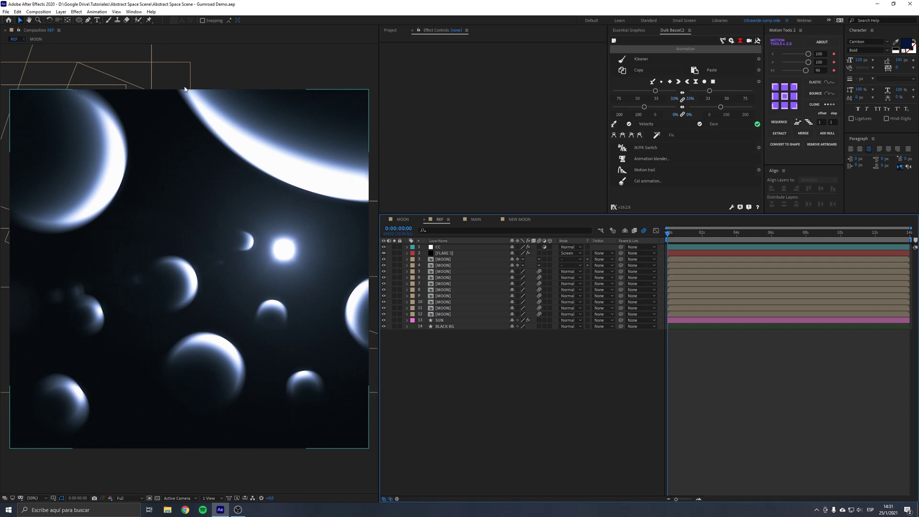
- Compare the CC layer's Radial Blur and CC Radial Fast Blur off and on in REF, then return to MAIN
{"action": "left_click", "coordinate": [449, 252]}
{"action": "left_click", "coordinate": [447, 247]}
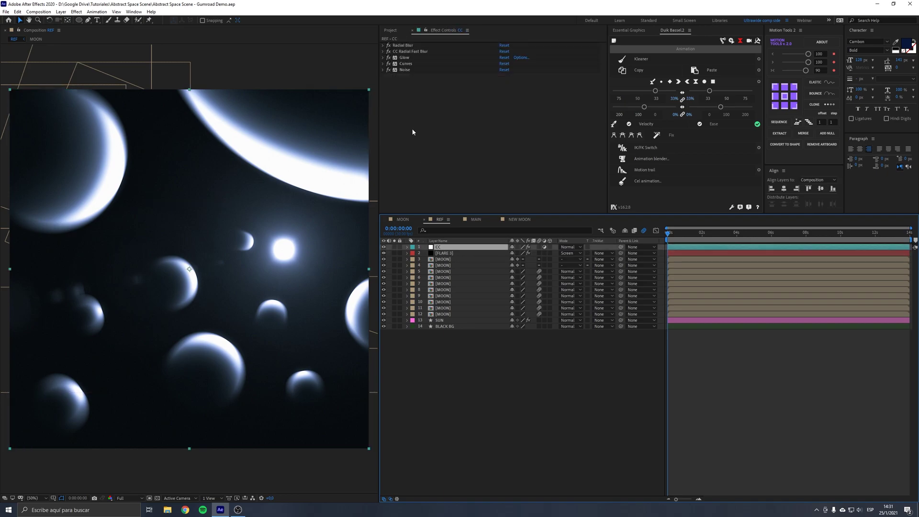
{"action": "left_click", "coordinate": [402, 46]}
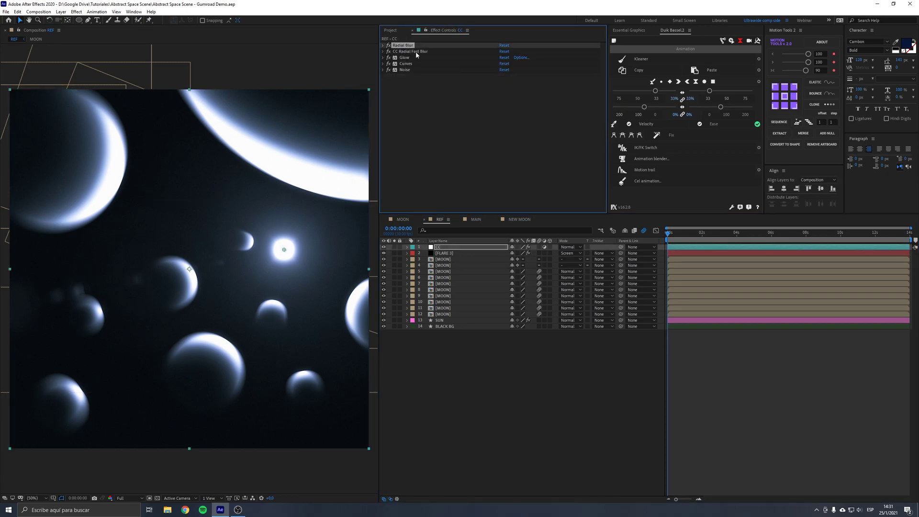
{"action": "left_click", "coordinate": [416, 52]}
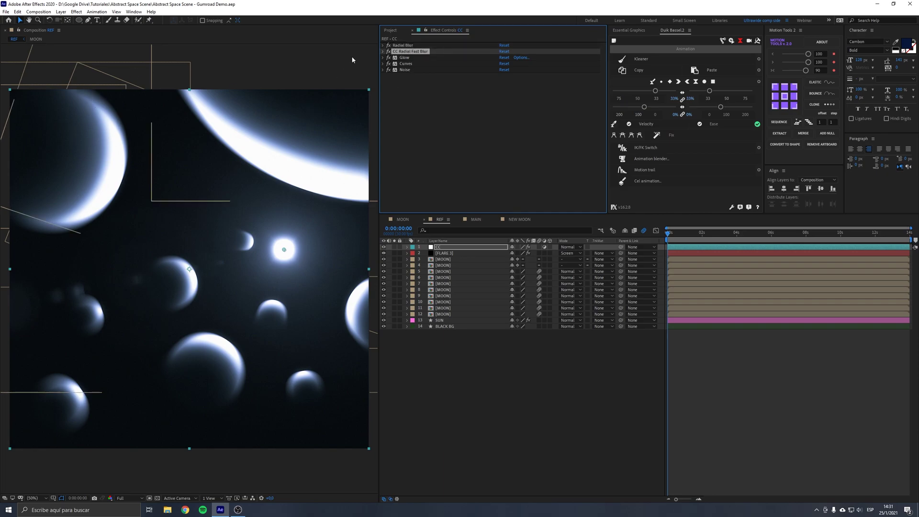
{"action": "left_click", "coordinate": [388, 51]}
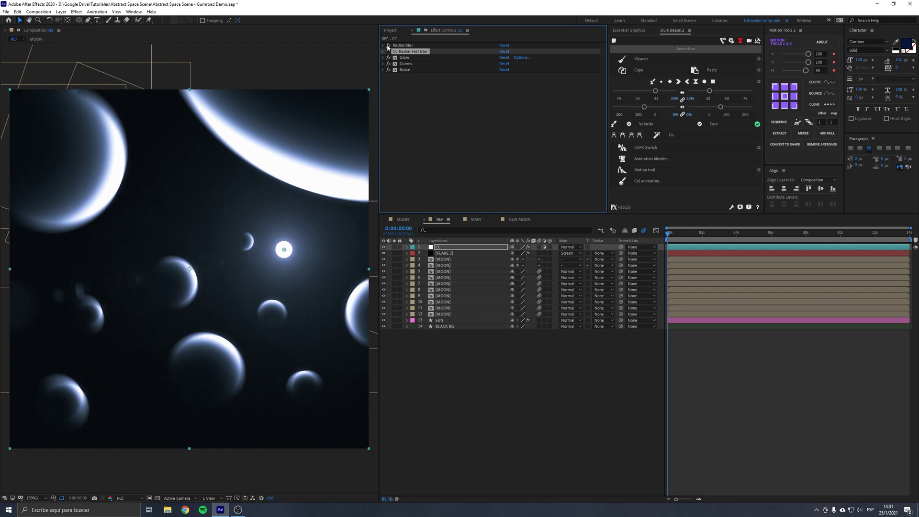
{"action": "left_click", "coordinate": [388, 45]}
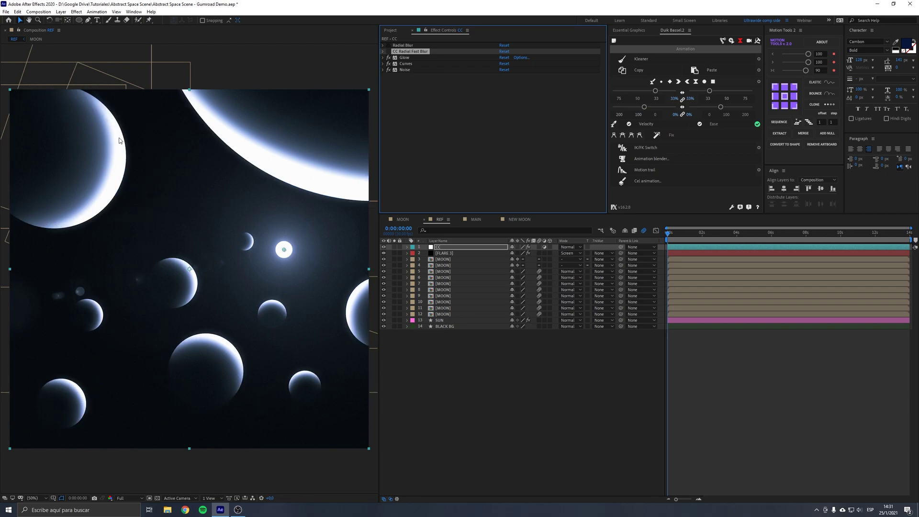
{"action": "left_click_drag", "start_coordinate": [388, 51], "coordinate": [388, 46]}
{"action": "left_click", "coordinate": [529, 383]}
{"action": "left_click", "coordinate": [528, 383]}
{"action": "left_click", "coordinate": [476, 220]}
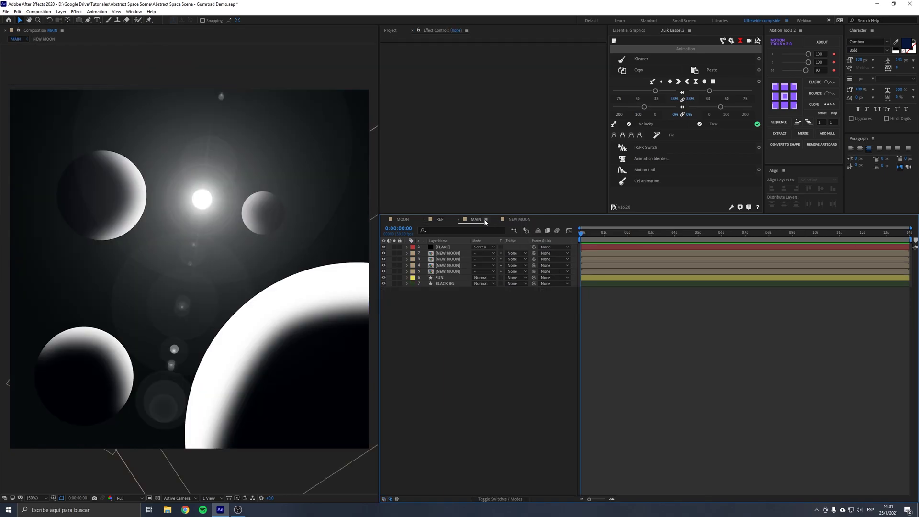
- Add a new adjustment layer and name it CC
{"action": "right_click", "coordinate": [441, 312]}
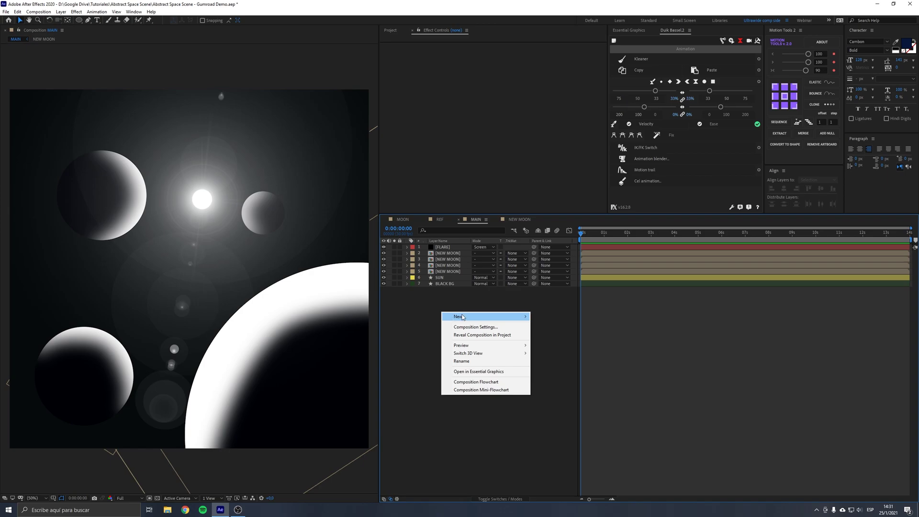
{"action": "mouse_move", "coordinate": [478, 316]}
{"action": "left_click", "coordinate": [558, 374]}
{"action": "key", "text": "Return"}
{"action": "type", "text": "CC"}
{"action": "key", "text": "Return"}
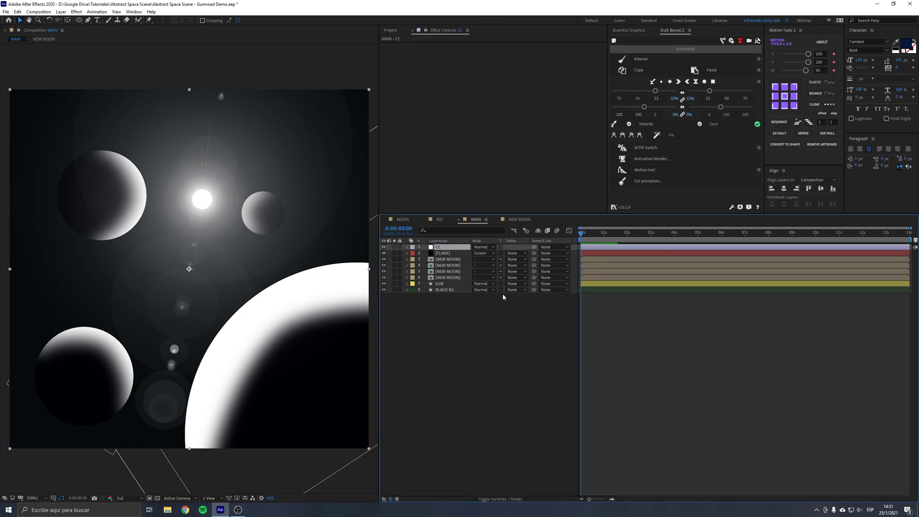
- Apply Radial Blur to the CC layer and centre it on the sun
{"action": "key", "text": "ctrl+space"}
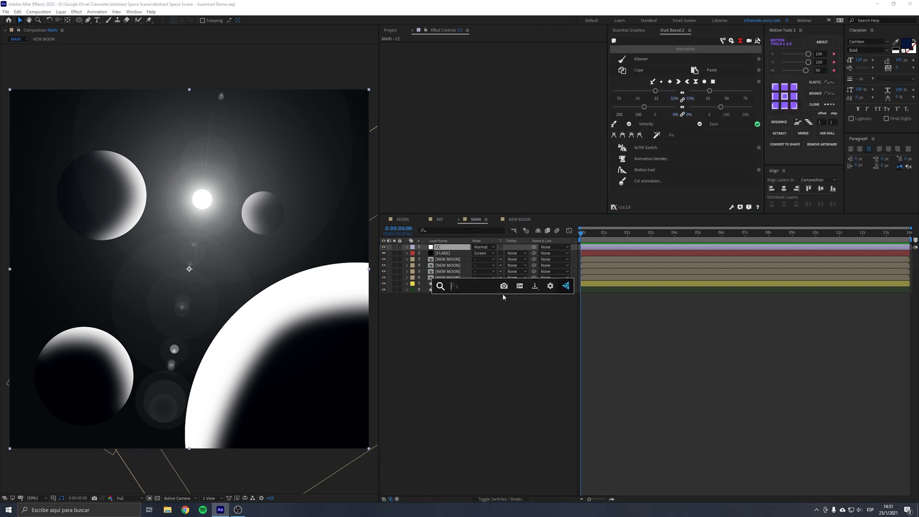
{"action": "type", "text": "ra"}
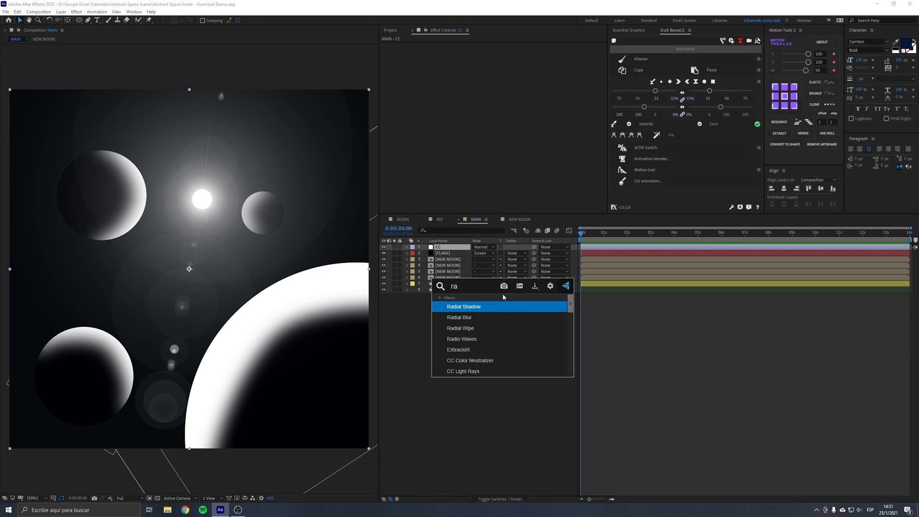
{"action": "key", "text": "Down"}
{"action": "key", "text": "Return"}
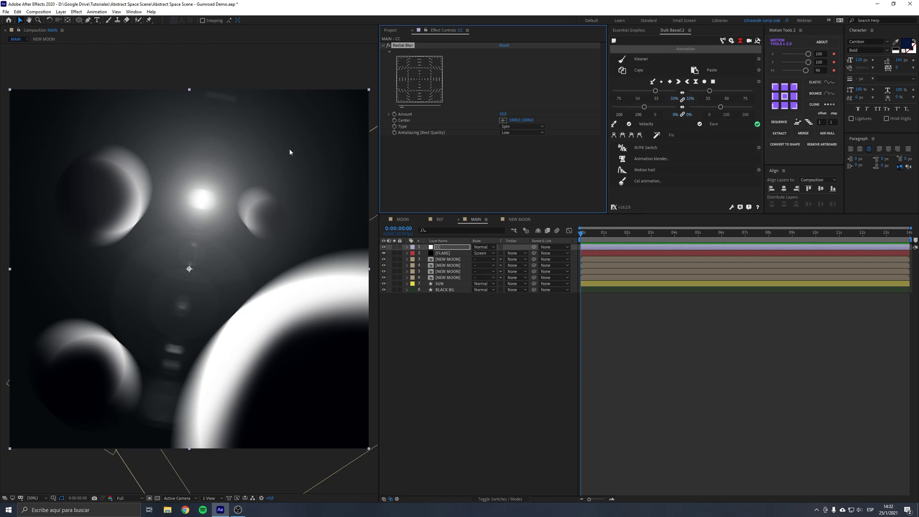
{"action": "left_click", "coordinate": [503, 120]}
{"action": "left_click", "coordinate": [202, 200]}
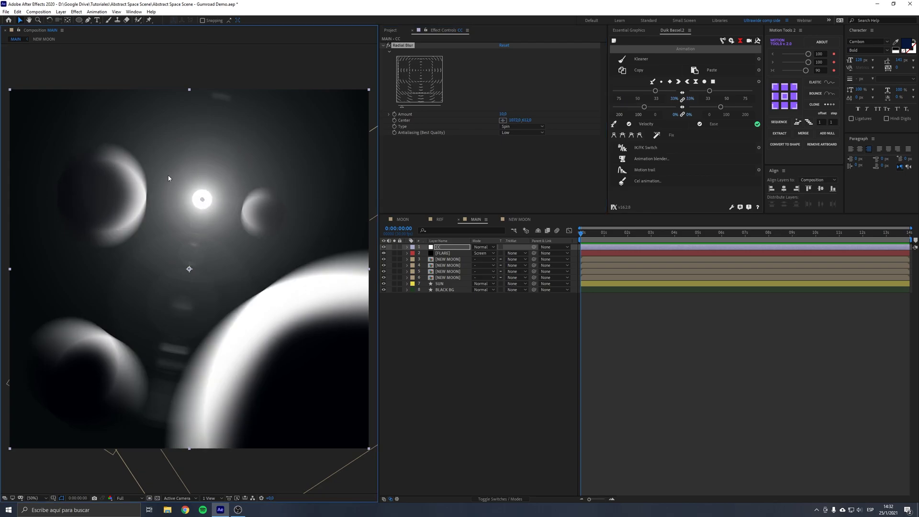
- Set the Radial Blur amount to 3, then lower it to 2
{"action": "left_click", "coordinate": [503, 114]}
{"action": "type", "text": "3"}
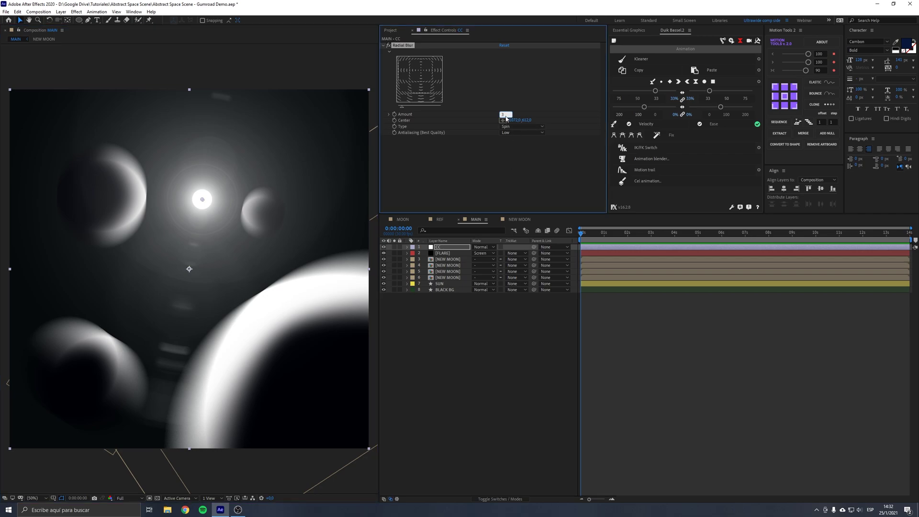
{"action": "key", "text": "Return"}
{"action": "left_click", "coordinate": [502, 115]}
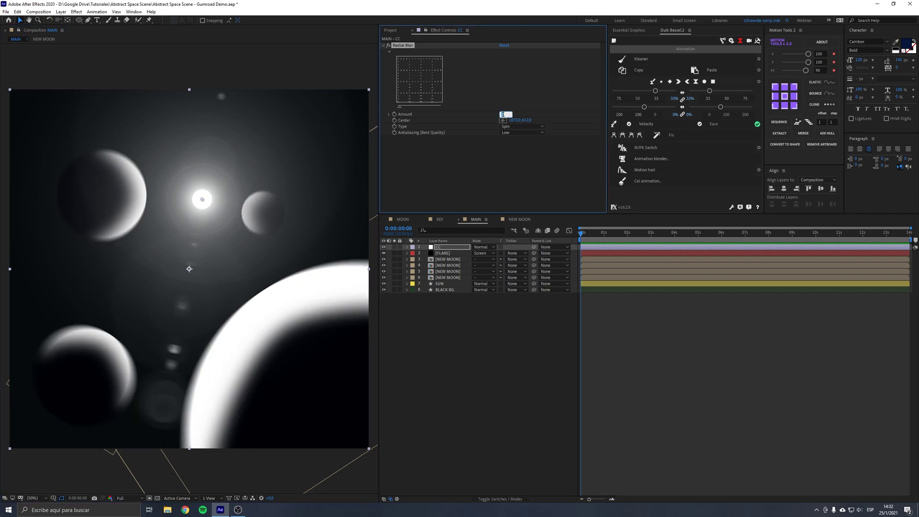
{"action": "type", "text": "2"}
{"action": "key", "text": "Return"}
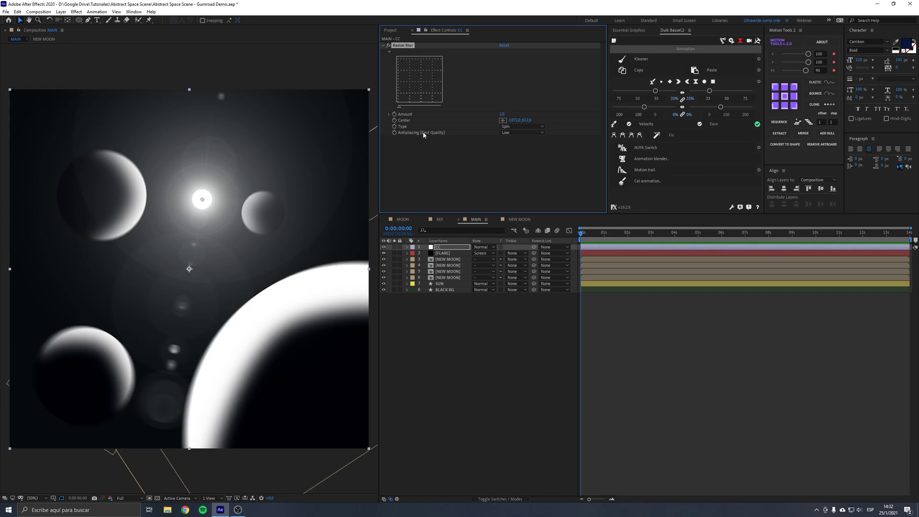
{"action": "left_click", "coordinate": [444, 284]}
- Expression-link the Radial Blur centre to SUN's position and test by moving the sun
{"action": "key", "text": "p"}
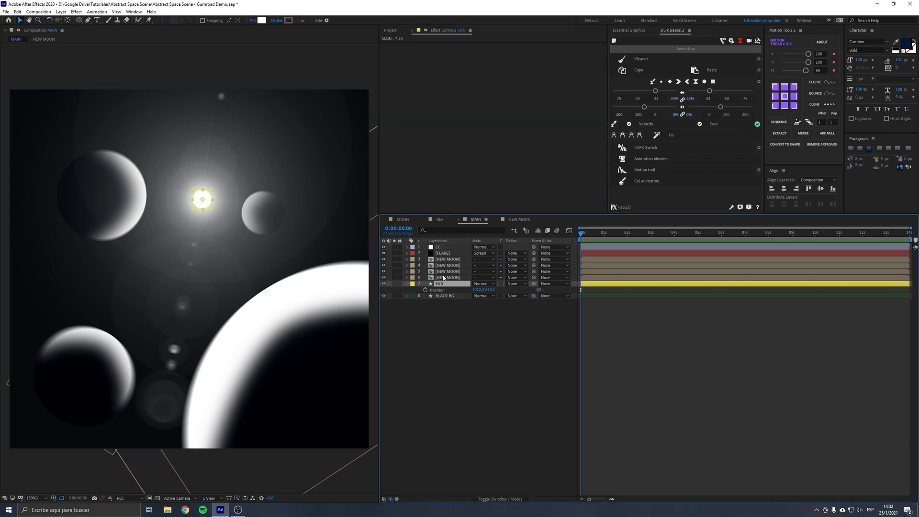
{"action": "left_click", "coordinate": [437, 247]}
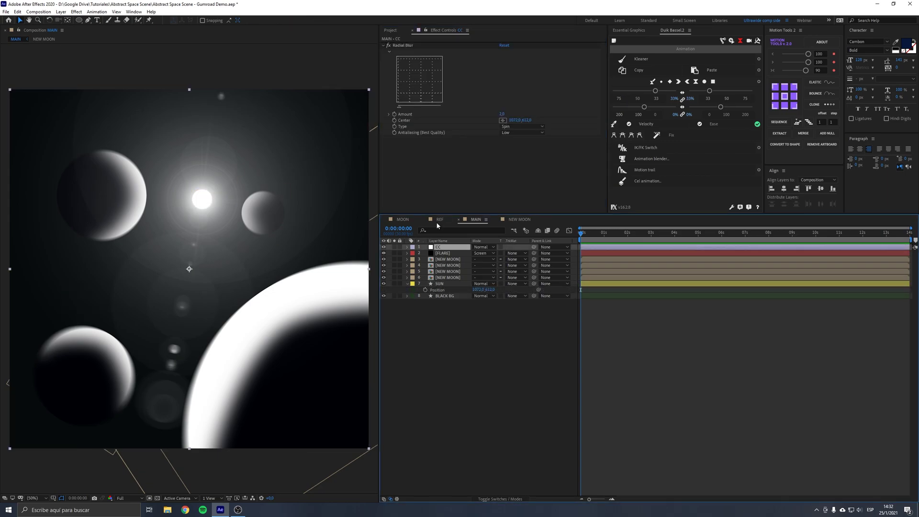
{"action": "left_click", "coordinate": [394, 120], "text": "alt"}
{"action": "left_click_drag", "start_coordinate": [486, 277], "coordinate": [453, 355]}
{"action": "left_click", "coordinate": [439, 349]}
{"action": "left_click_drag", "start_coordinate": [203, 201], "coordinate": [218, 263]}
{"action": "left_click", "coordinate": [449, 286]}
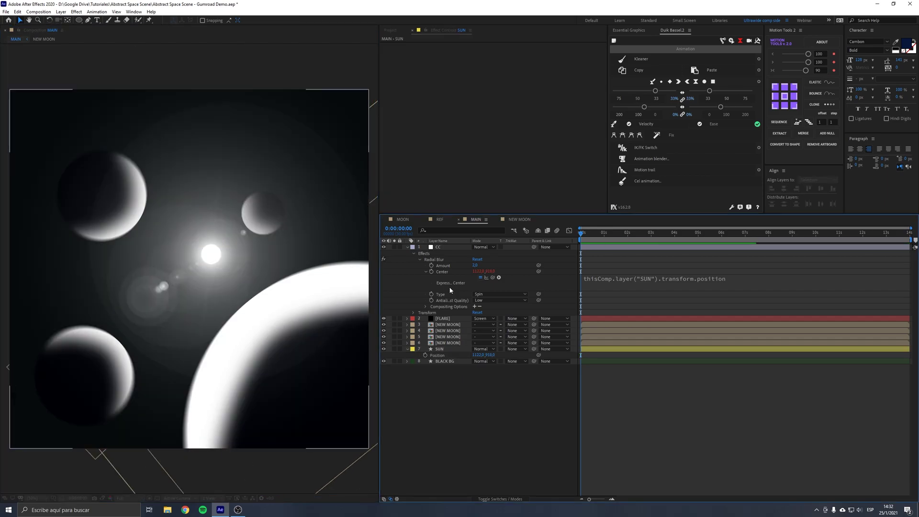
- Add CC Radial Fast Blur to the CC layer and link its centre to SUN's position
{"action": "left_click", "coordinate": [407, 247]}
{"action": "left_click", "coordinate": [445, 247]}
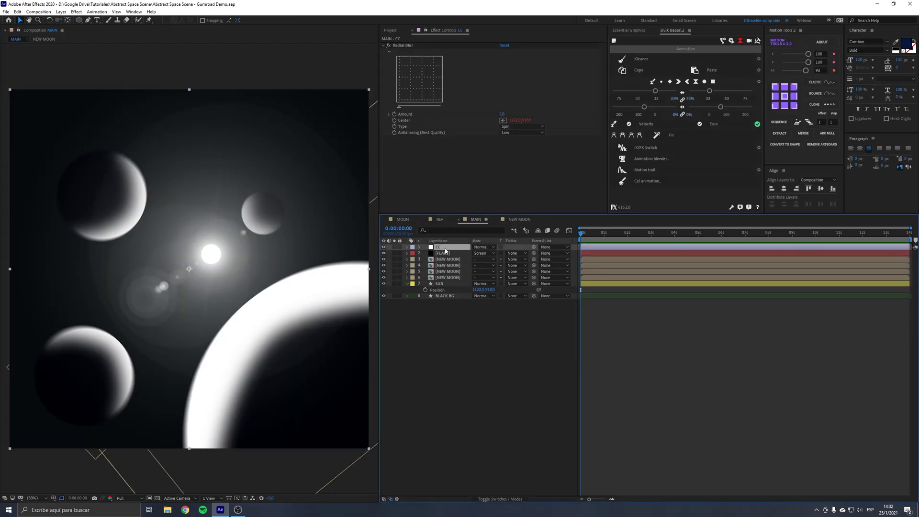
{"action": "key", "text": "ctrl+space"}
{"action": "type", "text": "rad"}
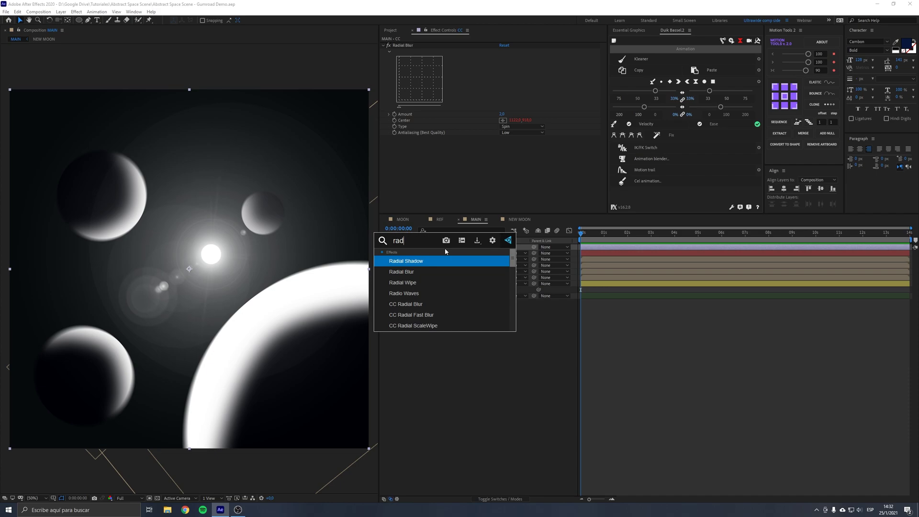
{"action": "type", "text": "ia"}
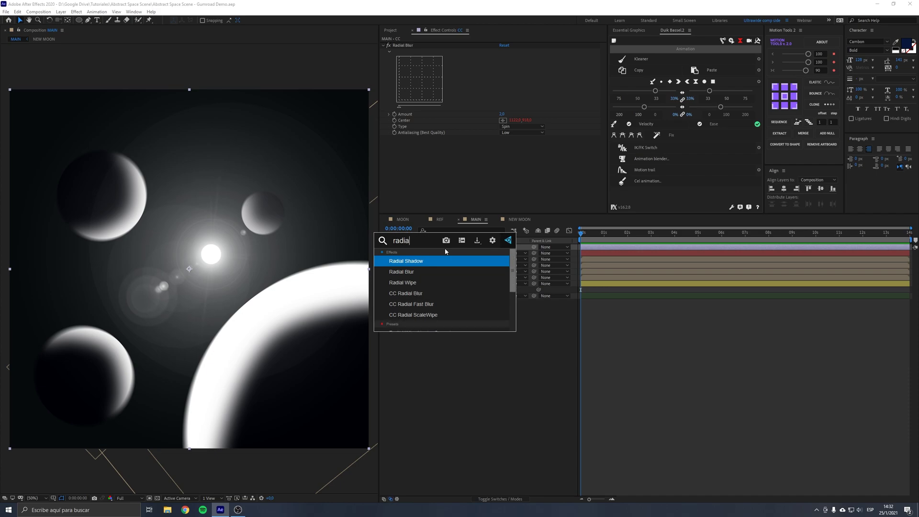
{"action": "key", "text": "Down"}
{"action": "key", "text": "Down"}
{"action": "key", "text": "Down"}
{"action": "key", "text": "Down"}
{"action": "key", "text": "Return"}
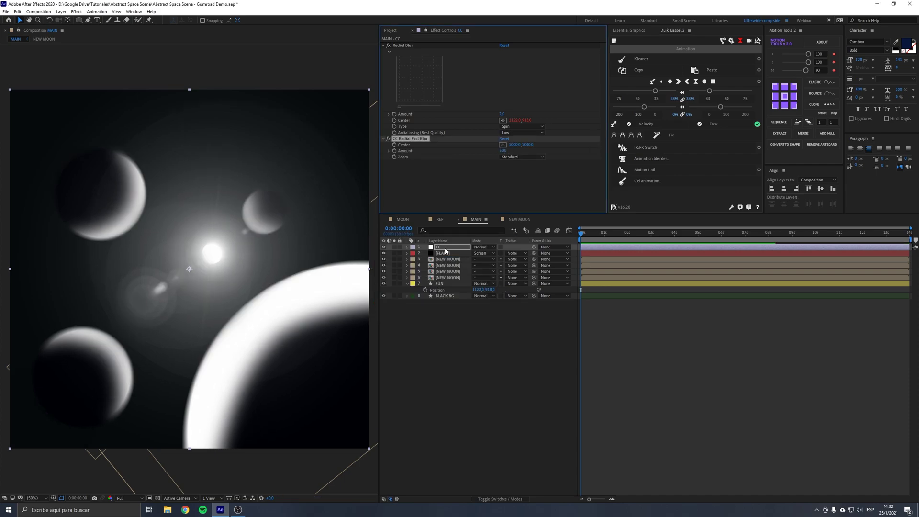
{"action": "left_click", "coordinate": [502, 144]}
{"action": "left_click", "coordinate": [216, 257]}
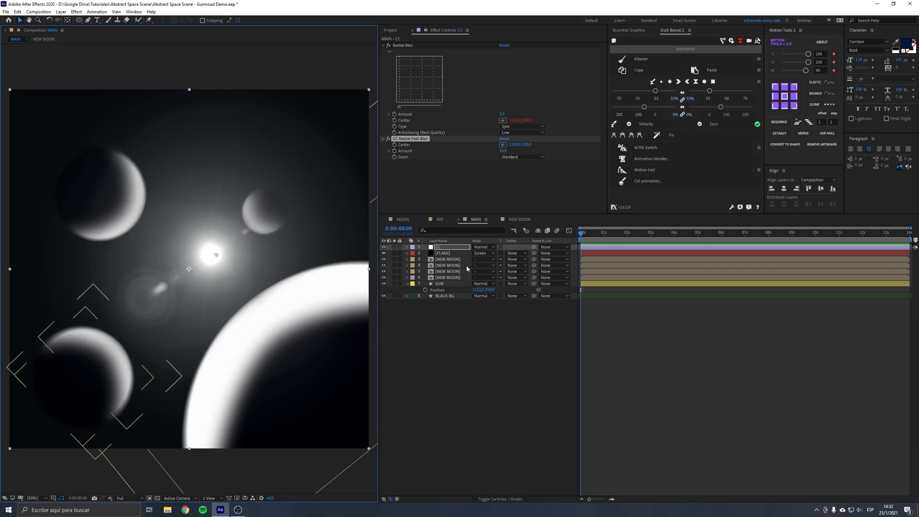
{"action": "left_click", "coordinate": [393, 145], "text": "alt"}
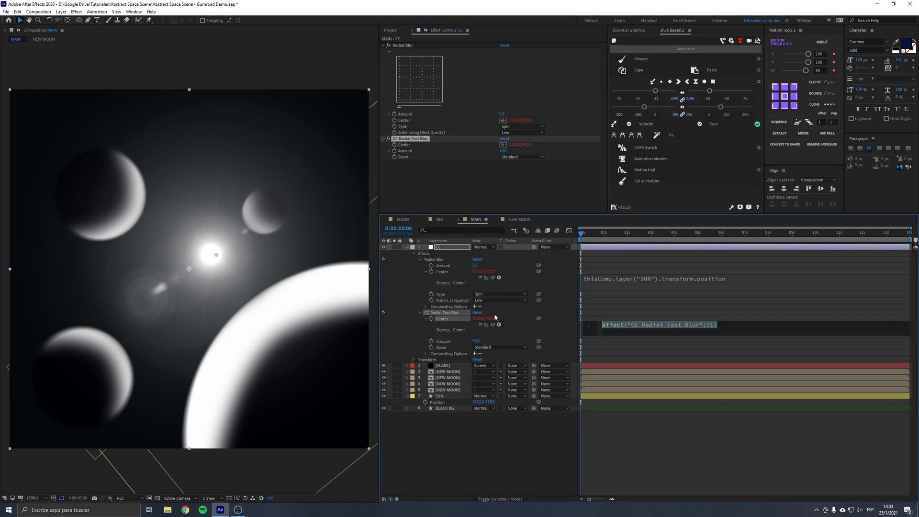
{"action": "left_click_drag", "start_coordinate": [486, 324], "coordinate": [437, 402]}
{"action": "left_click", "coordinate": [458, 446]}
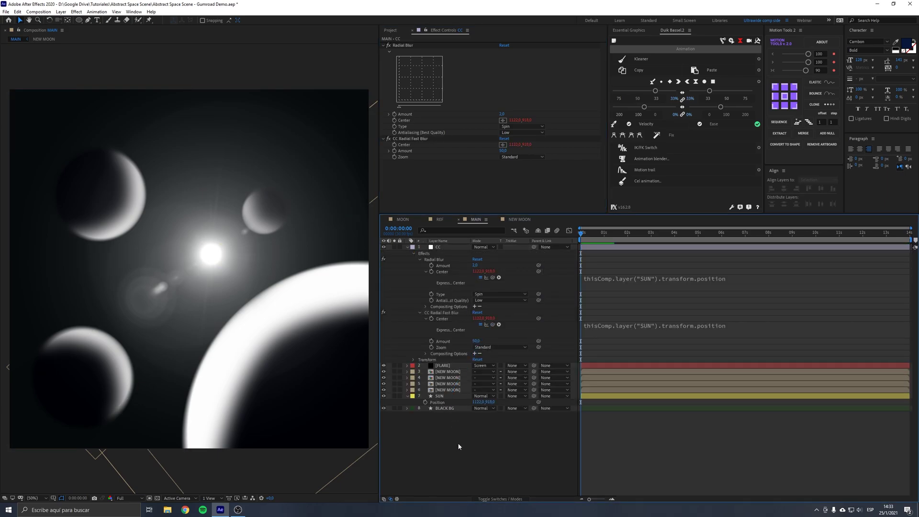
- Set the fast blur amount to 60, then move the sun to check both blurs follow
{"action": "left_click", "coordinate": [502, 151]}
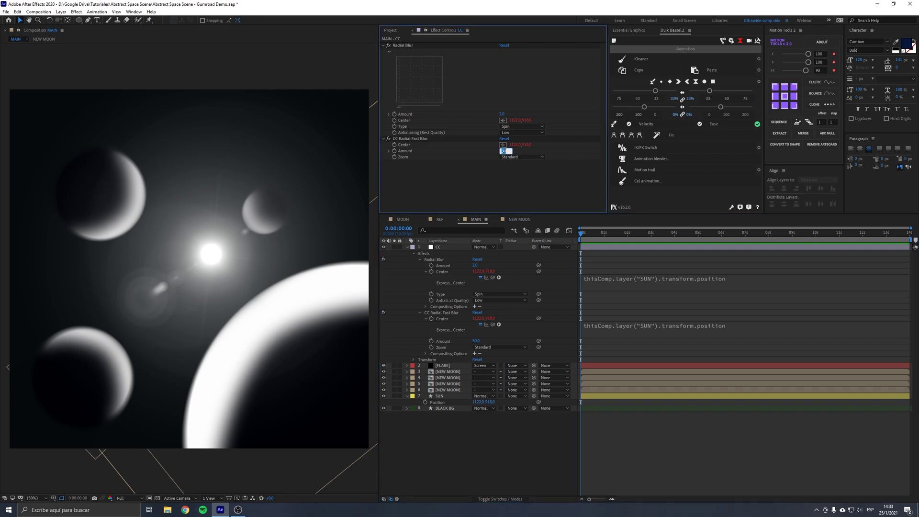
{"action": "type", "text": "60"}
{"action": "key", "text": "Return"}
{"action": "left_click_drag", "start_coordinate": [503, 153], "coordinate": [493, 160]}
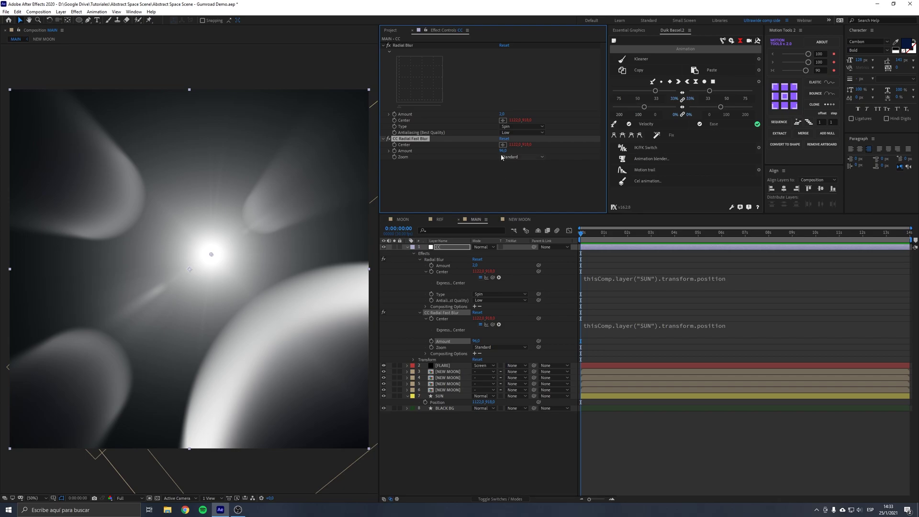
{"action": "key", "text": "ctrl+z"}
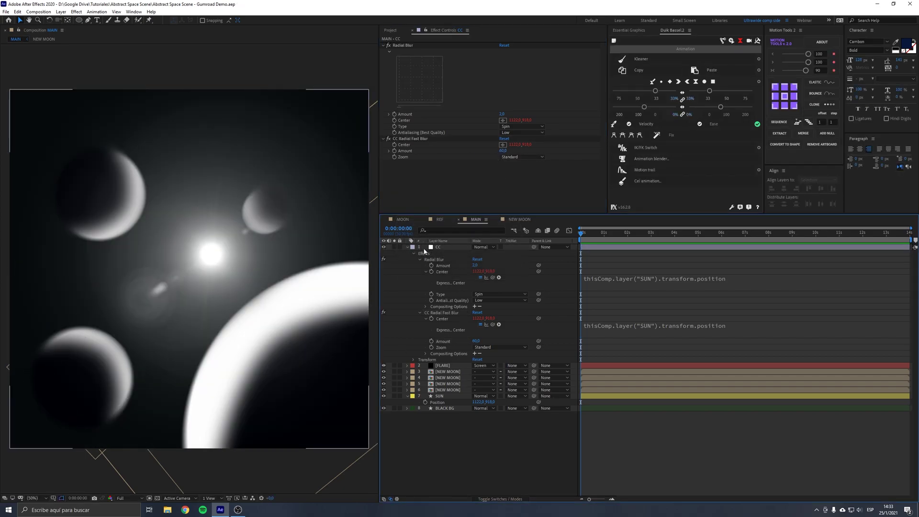
{"action": "key", "text": "u"}
{"action": "left_click", "coordinate": [432, 288]}
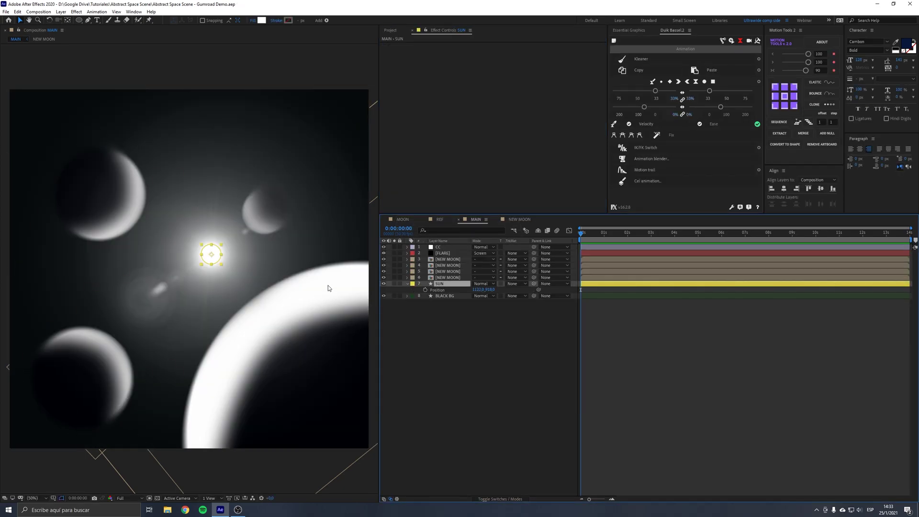
{"action": "left_click_drag", "start_coordinate": [215, 259], "coordinate": [207, 212]}
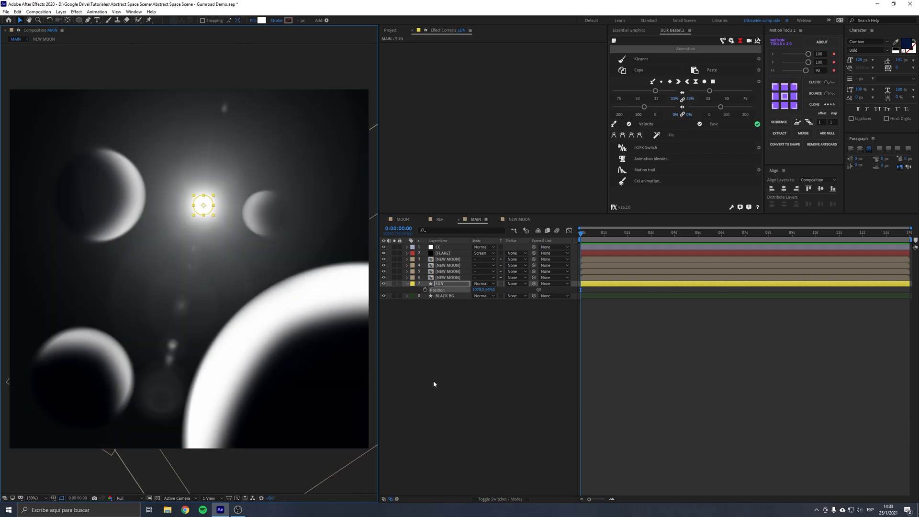
{"action": "left_click", "coordinate": [456, 343]}
{"action": "left_click", "coordinate": [451, 248]}
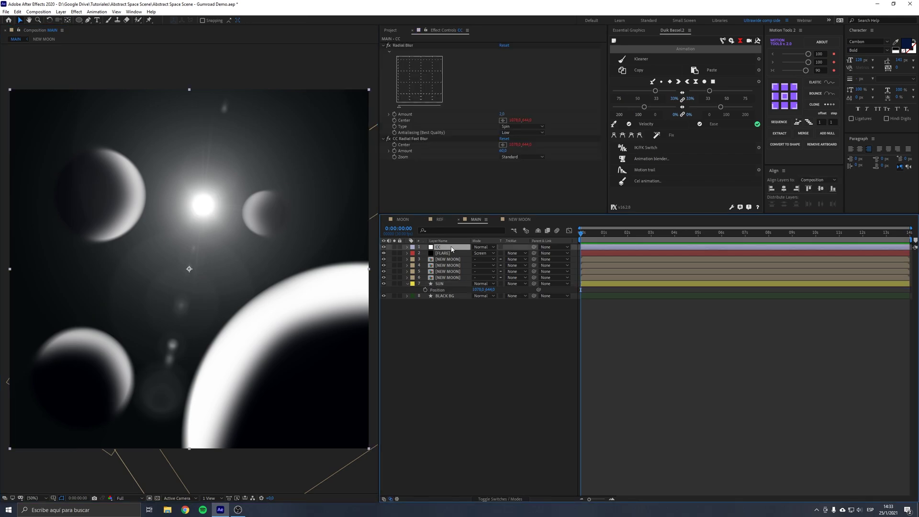
- Apply Glow to the CC layer and raise its threshold
{"action": "key", "text": "ctrl+space"}
{"action": "type", "text": "glow"}
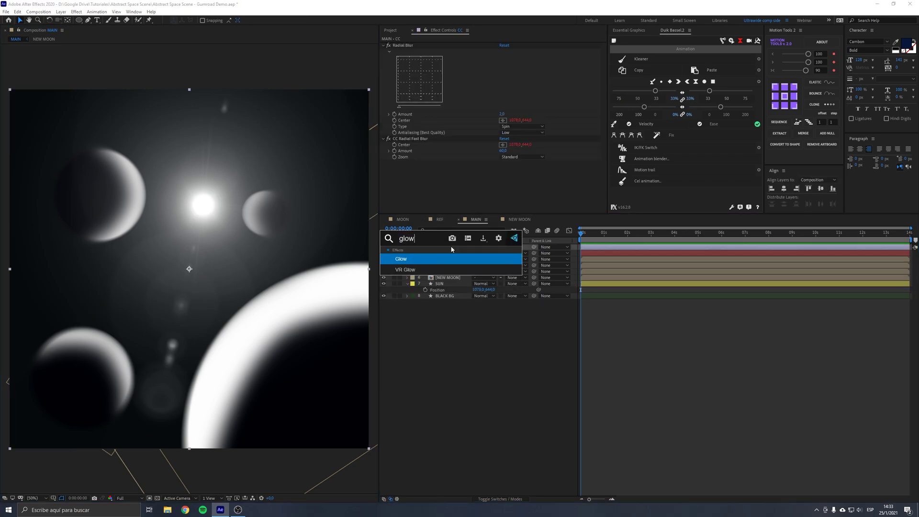
{"action": "key", "text": "Return"}
{"action": "scroll", "coordinate": [414, 156], "scroll_direction": "up", "scroll_amount": 3}
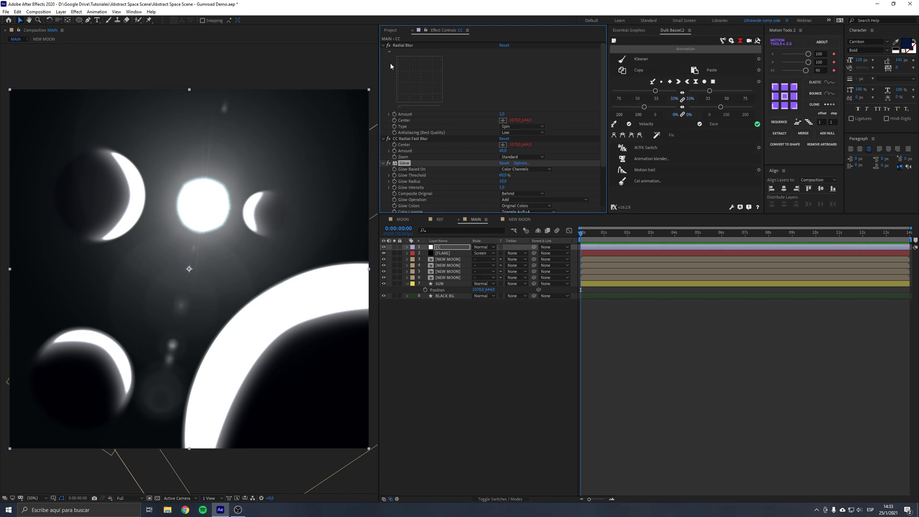
{"action": "left_click", "coordinate": [383, 45]}
{"action": "left_click", "coordinate": [383, 52]}
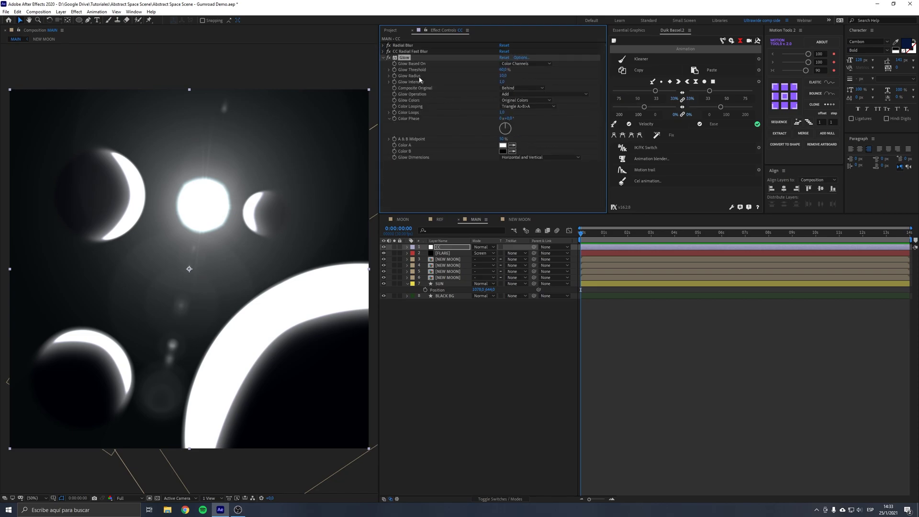
{"action": "left_click_drag", "start_coordinate": [498, 70], "coordinate": [543, 70]}
- Set Glow Intensity to 0,3 and lower Glow Threshold to 72.5%
{"action": "left_click", "coordinate": [501, 82]}
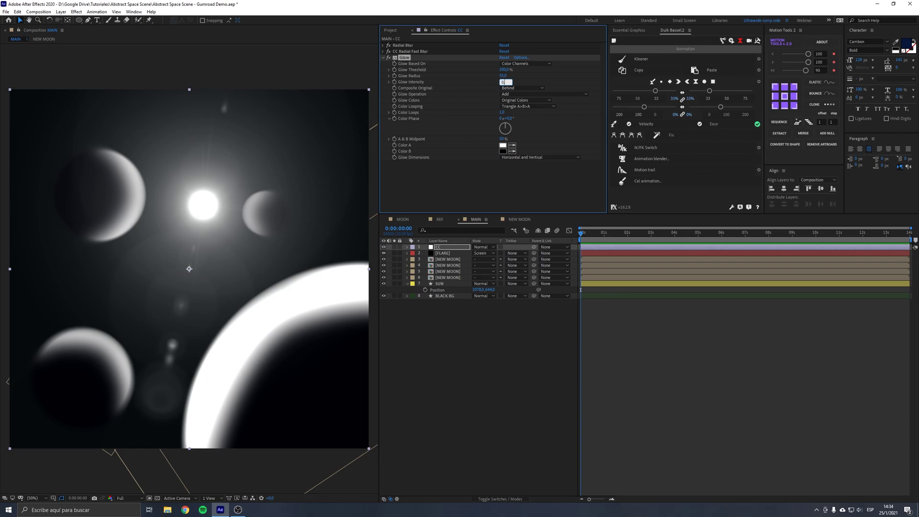
{"action": "type", "text": "0,3"}
{"action": "key", "text": "Return"}
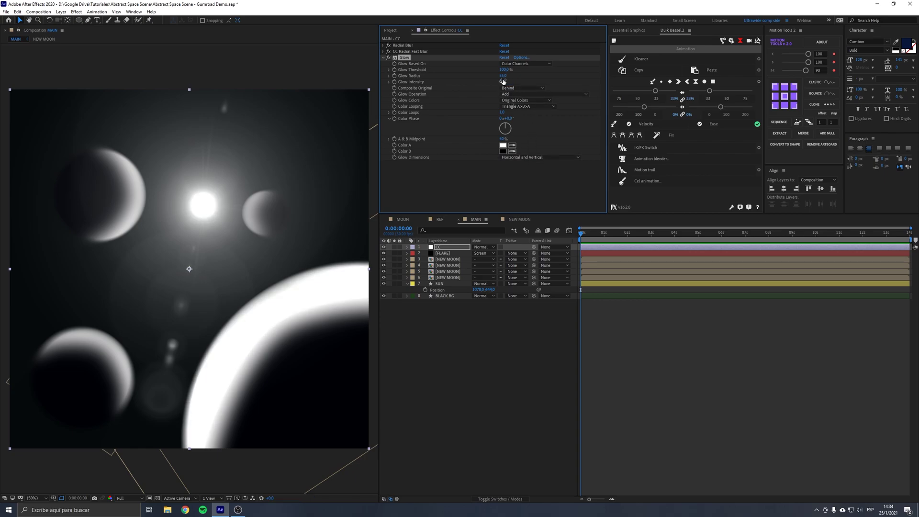
{"action": "left_click_drag", "start_coordinate": [497, 70], "coordinate": [496, 69]}
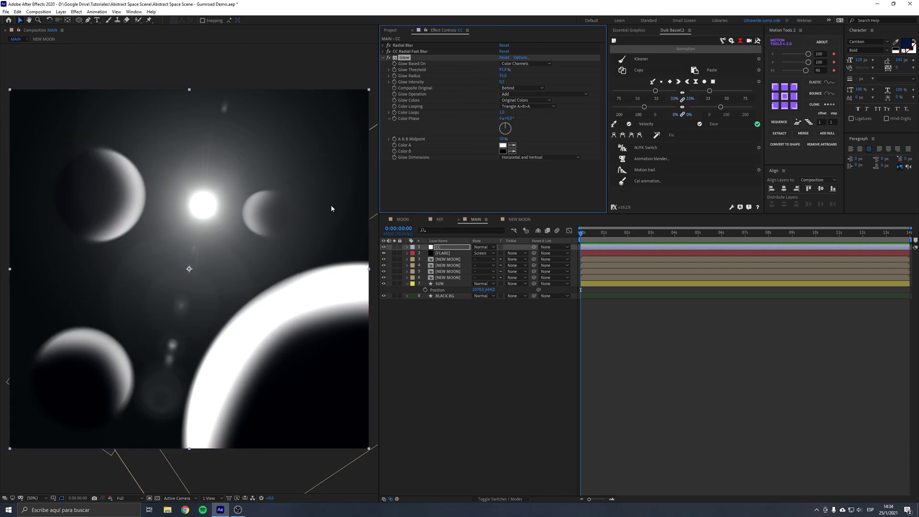
{"action": "left_click", "coordinate": [389, 57]}
{"action": "left_click_drag", "start_coordinate": [500, 70], "coordinate": [486, 71]}
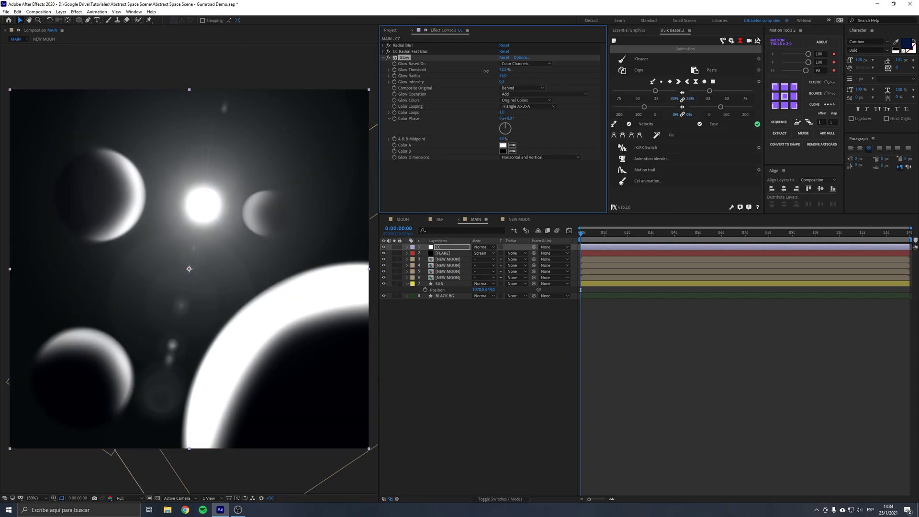
{"action": "left_click", "coordinate": [461, 375]}
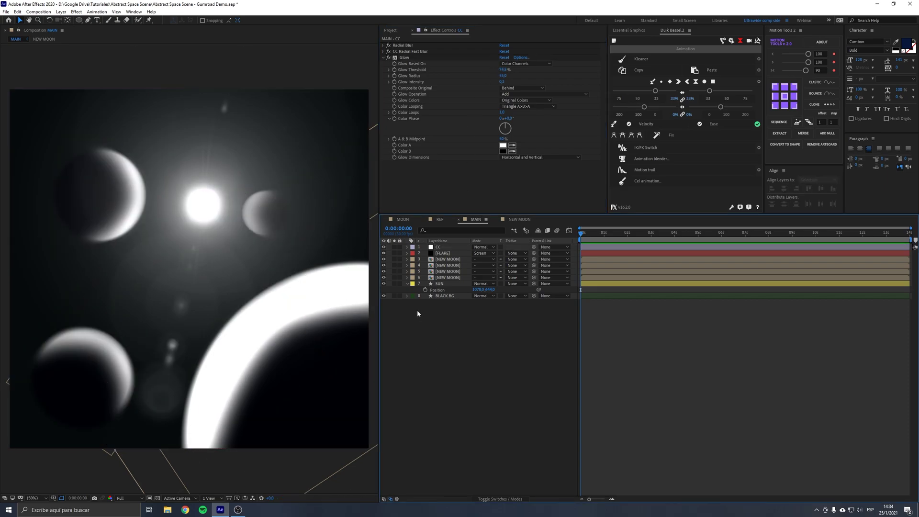
- Apply Curves to the CC layer and bend the RGB curve to brighten the scene
{"action": "left_click", "coordinate": [418, 284]}
{"action": "left_click", "coordinate": [438, 247]}
{"action": "left_click", "coordinate": [383, 57]}
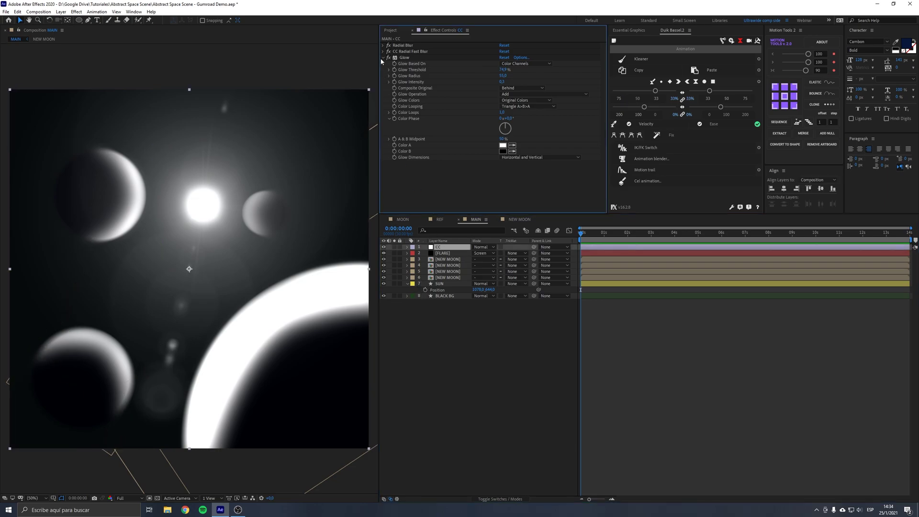
{"action": "key", "text": "ctrl+space"}
{"action": "type", "text": "curves"}
{"action": "key", "text": "Return"}
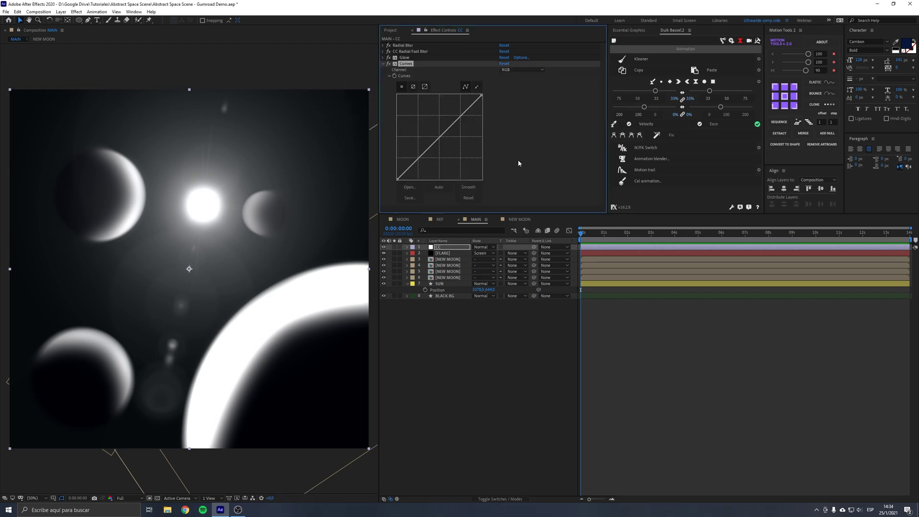
{"action": "left_click_drag", "start_coordinate": [456, 121], "coordinate": [431, 144]}
- Raise the blue curve and pull the green and red curves slightly below the diagonal
{"action": "left_click", "coordinate": [522, 70]}
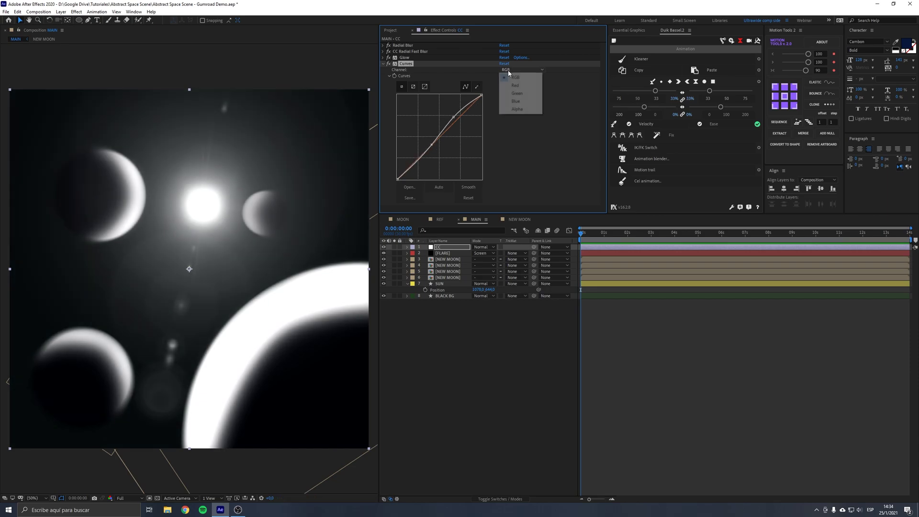
{"action": "left_click", "coordinate": [516, 101]}
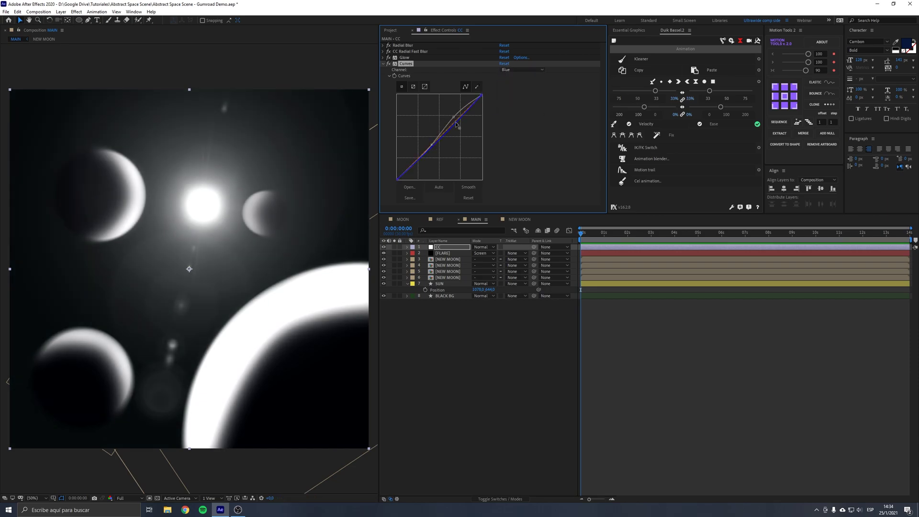
{"action": "left_click_drag", "start_coordinate": [454, 122], "coordinate": [454, 117]}
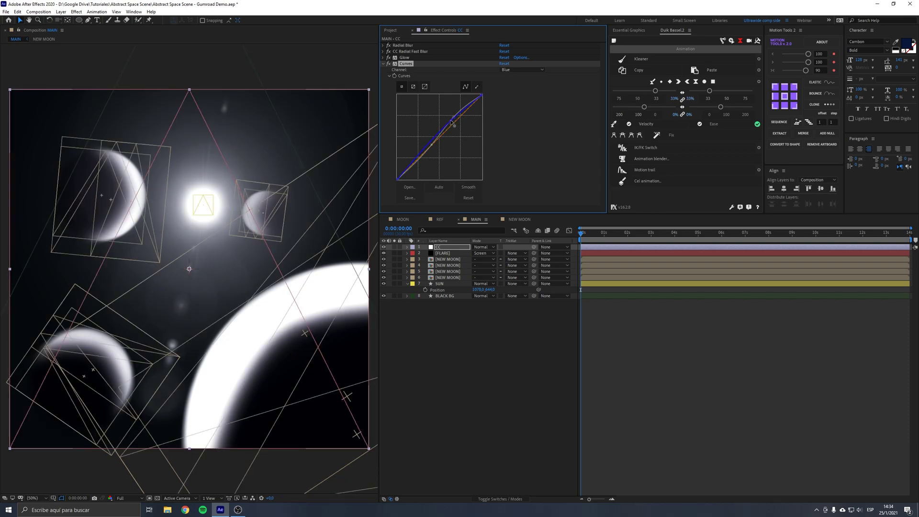
{"action": "left_click", "coordinate": [427, 154]}
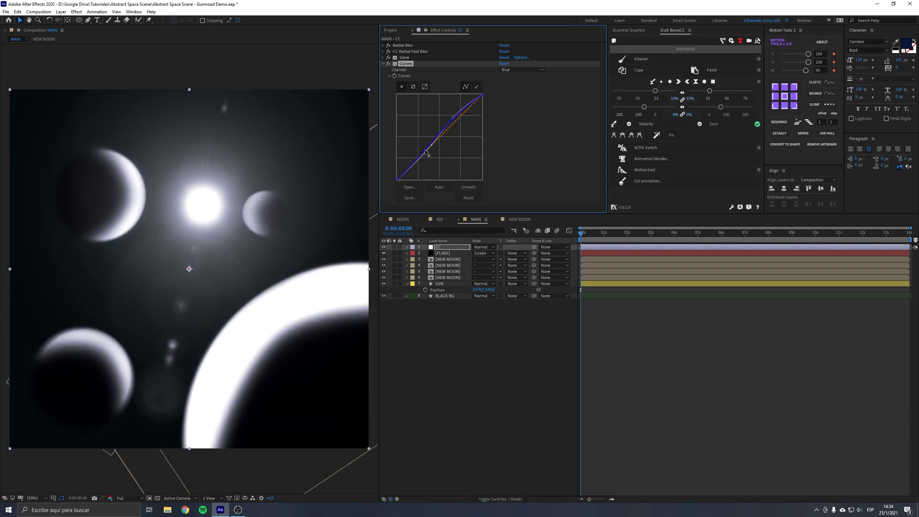
{"action": "left_click", "coordinate": [520, 70]}
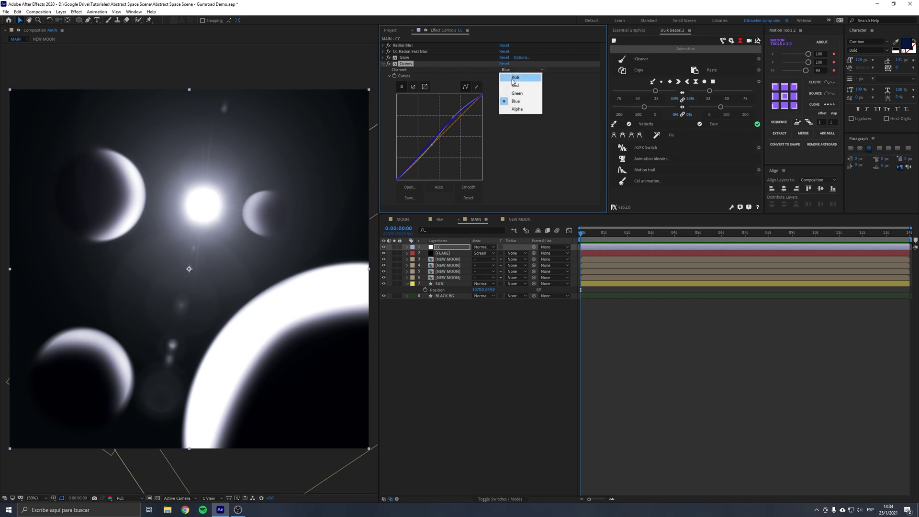
{"action": "left_click", "coordinate": [517, 93]}
{"action": "left_click_drag", "start_coordinate": [462, 114], "coordinate": [465, 119]}
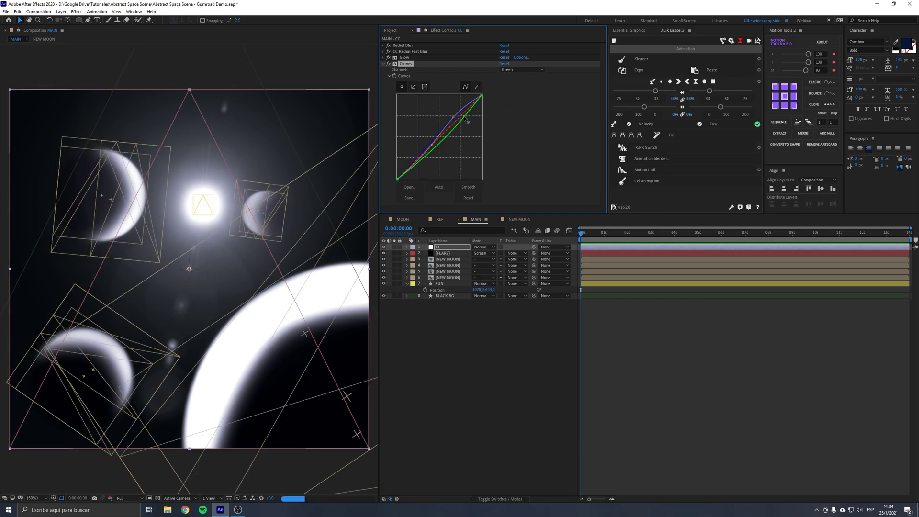
{"action": "left_click", "coordinate": [509, 70]}
{"action": "left_click", "coordinate": [515, 85]}
{"action": "left_click_drag", "start_coordinate": [457, 120], "coordinate": [460, 124]}
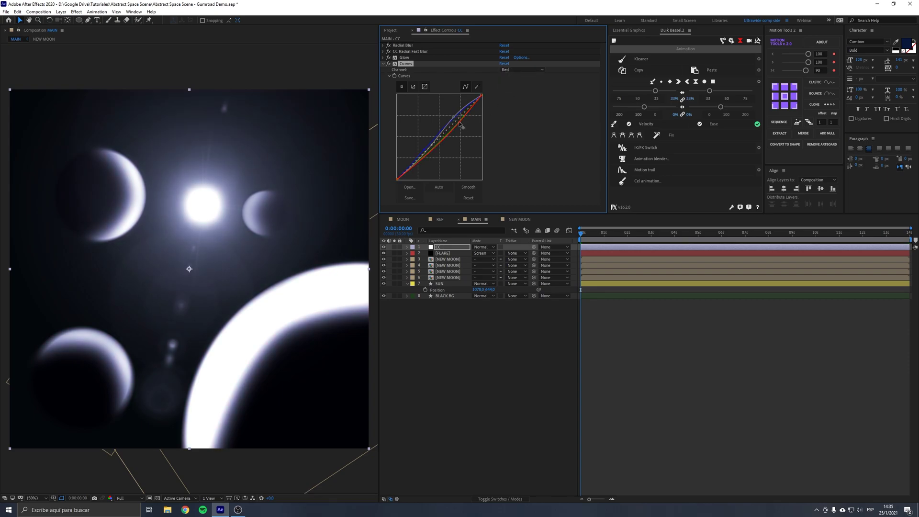
- Reset the curves, undo the reset, and refine the blue curve further
{"action": "left_click", "coordinate": [504, 64]}
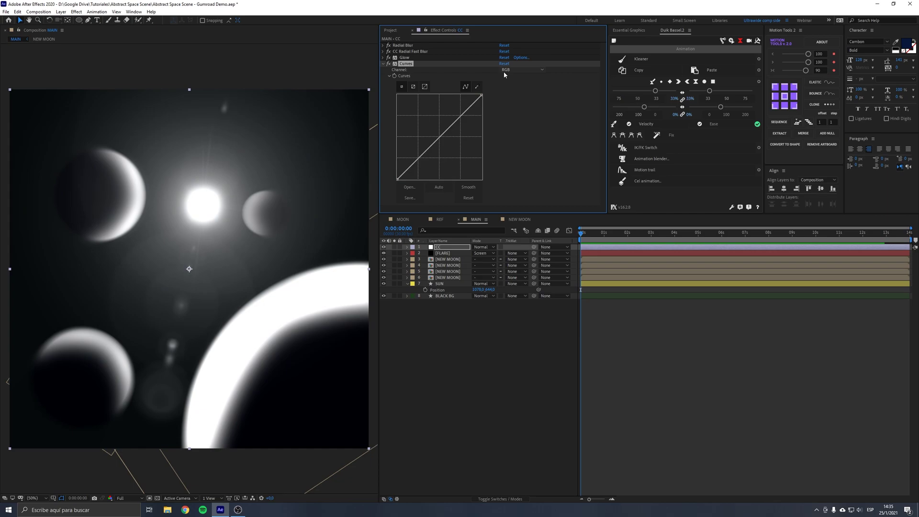
{"action": "key", "text": "ctrl+z"}
{"action": "left_click", "coordinate": [507, 70]}
{"action": "left_click", "coordinate": [516, 101]}
{"action": "left_click_drag", "start_coordinate": [452, 119], "coordinate": [436, 141]}
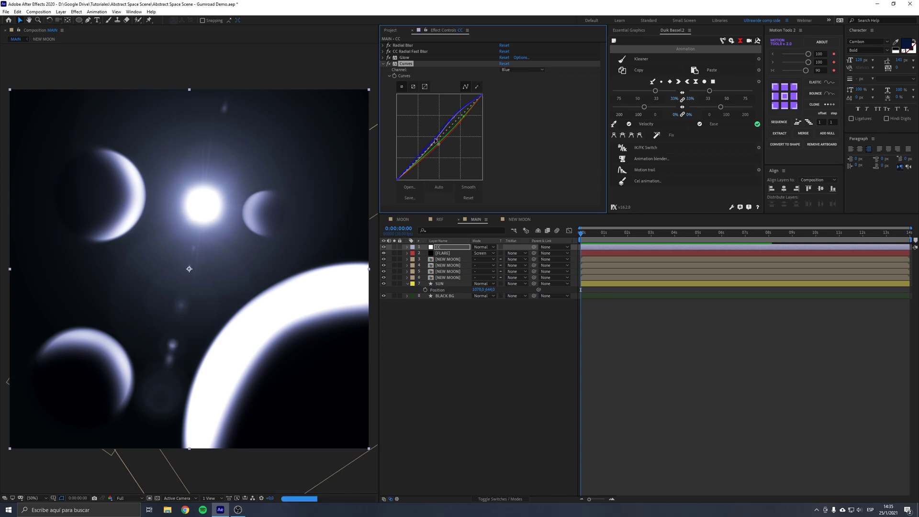
- Collapse Curves and cancel an effect search without adding anything
{"action": "left_click", "coordinate": [383, 64]}
{"action": "key", "text": "ctrl+space"}
{"action": "type", "text": "o"}
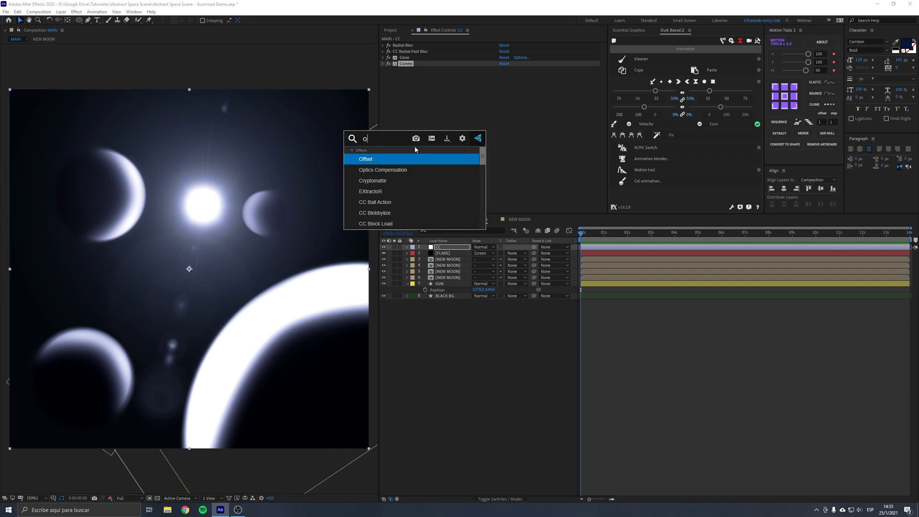
{"action": "key", "text": "BackSpace"}
{"action": "type", "text": "gl"}
{"action": "key", "text": "Escape"}
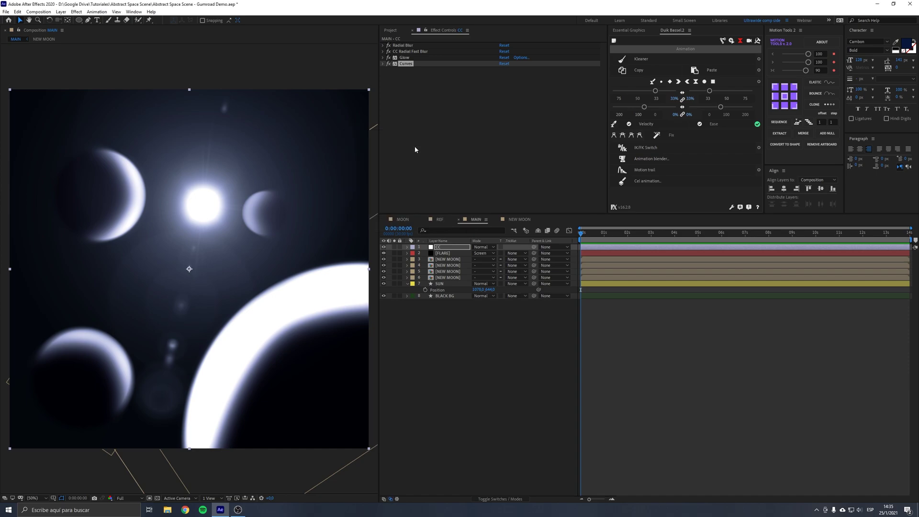
- Set the Noise effect's Amount of Noise to 100% on the CC layer
{"action": "left_click", "coordinate": [502, 76]}
{"action": "type", "text": "100"}
{"action": "key", "text": "Return"}
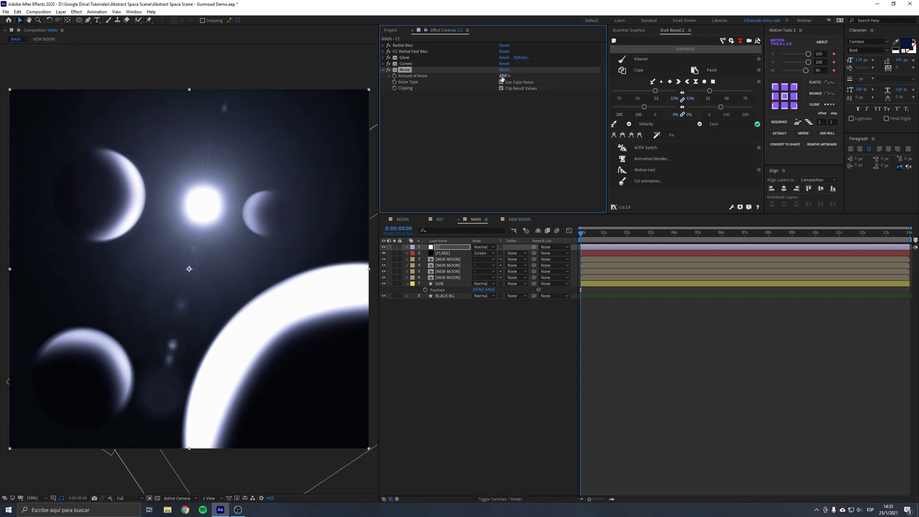
{"action": "left_click", "coordinate": [440, 426]}
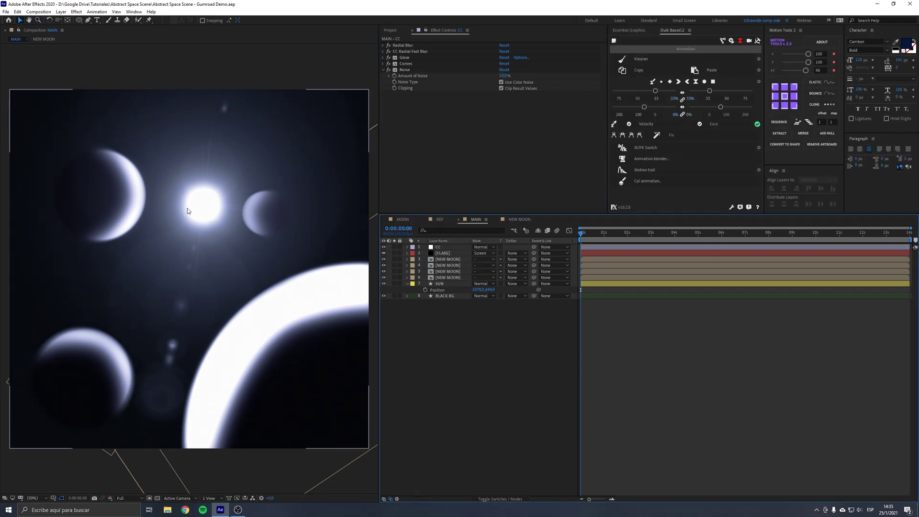
{"action": "left_click", "coordinate": [404, 58]}
{"action": "left_click", "coordinate": [383, 69]}
{"action": "left_click", "coordinate": [468, 380]}
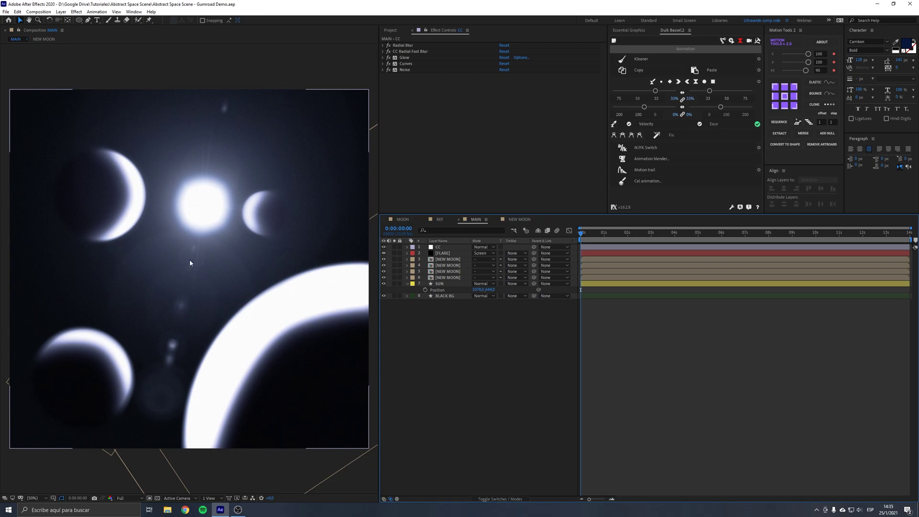
- Drag the SUN layer from a lower-left trial spot to the composition centre
{"action": "left_click", "coordinate": [437, 290]}
{"action": "left_click_drag", "start_coordinate": [205, 207], "coordinate": [63, 226]}
{"action": "key", "text": "ctrl+z"}
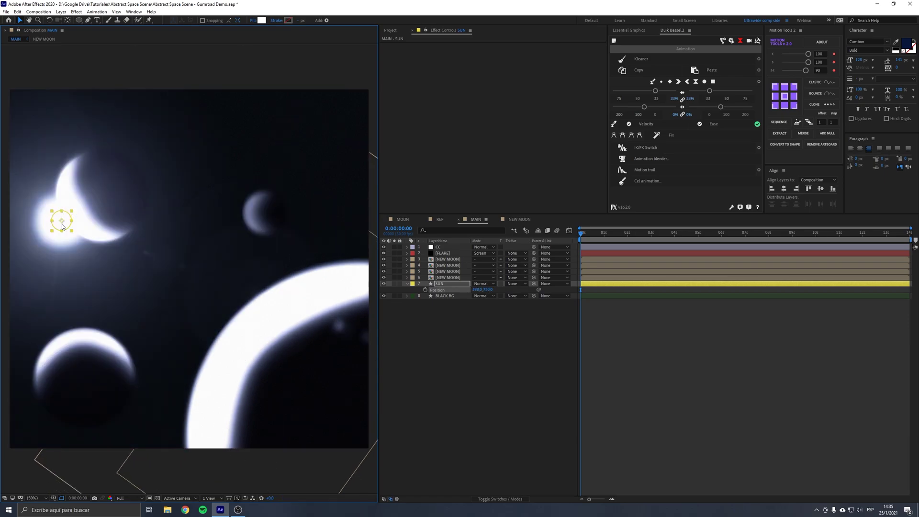
{"action": "left_click", "coordinate": [467, 354]}
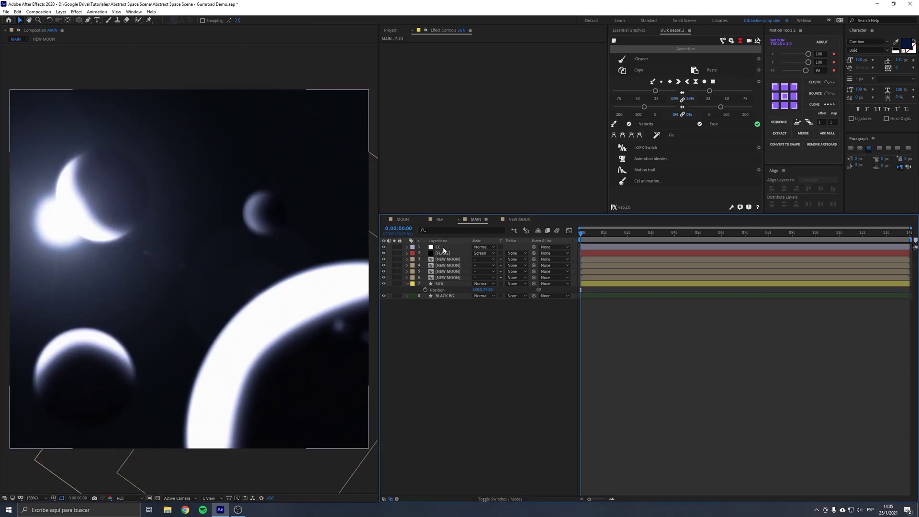
{"action": "left_click", "coordinate": [65, 223]}
{"action": "left_click_drag", "start_coordinate": [65, 223], "coordinate": [74, 215]}
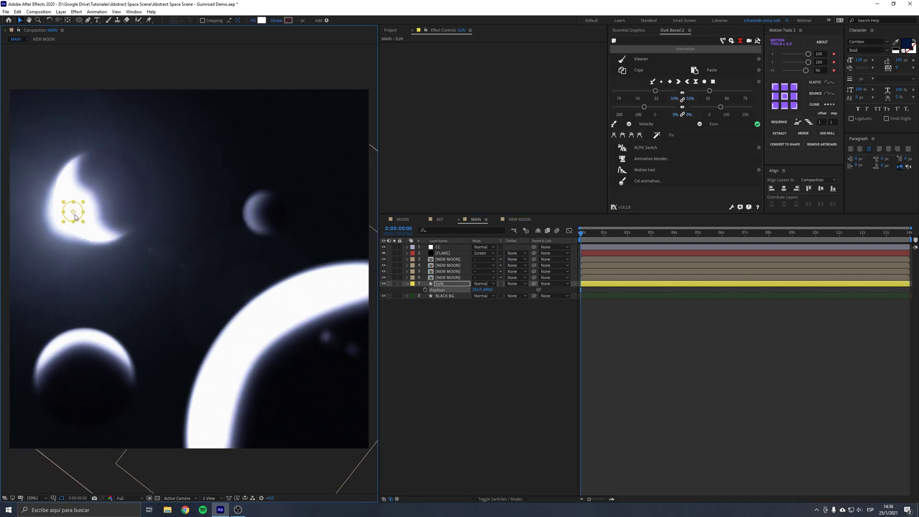
{"action": "left_click", "coordinate": [454, 322]}
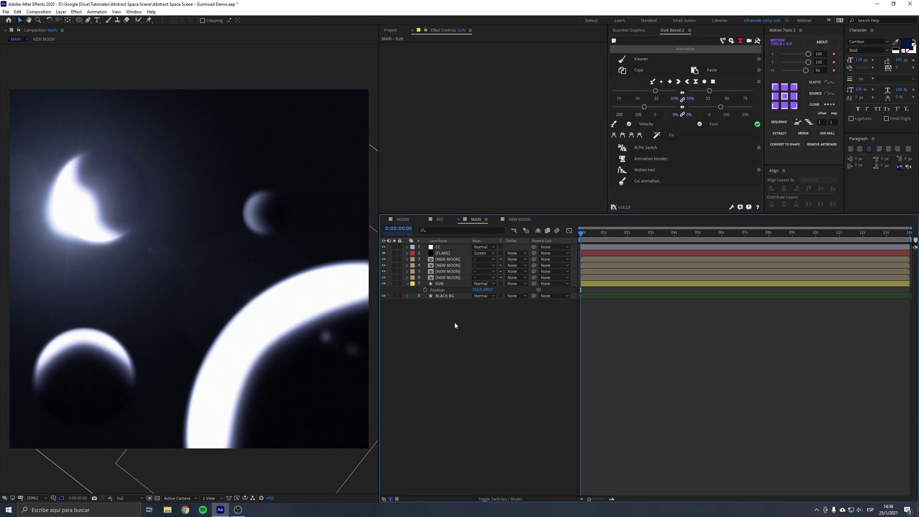
{"action": "left_click", "coordinate": [444, 284]}
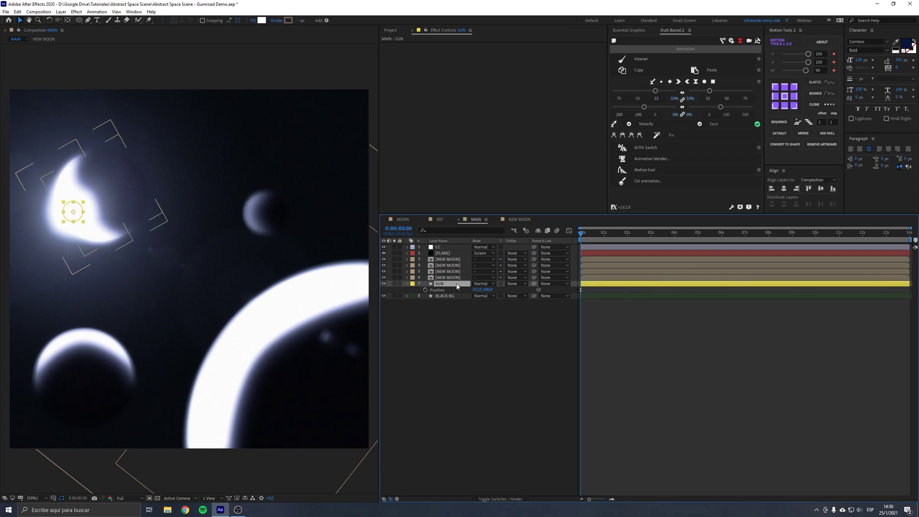
{"action": "left_click_drag", "start_coordinate": [103, 236], "coordinate": [248, 286]}
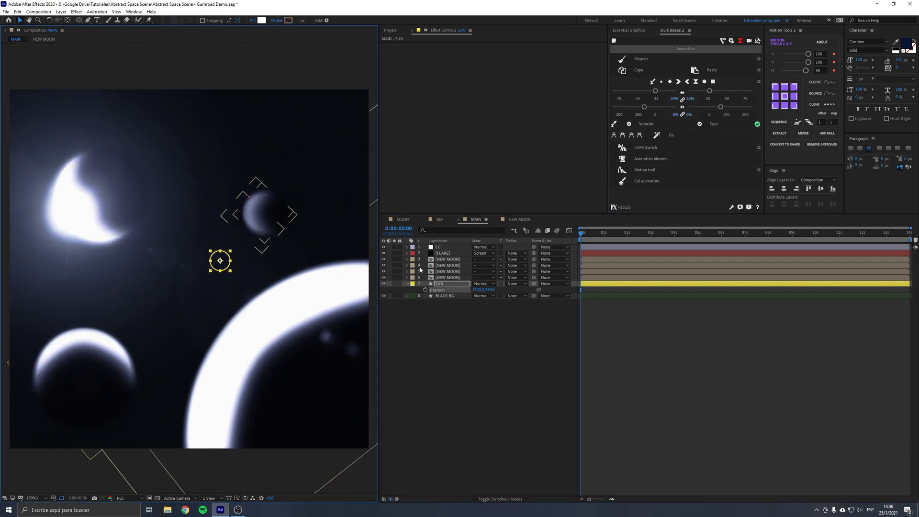
{"action": "left_click", "coordinate": [439, 248]}
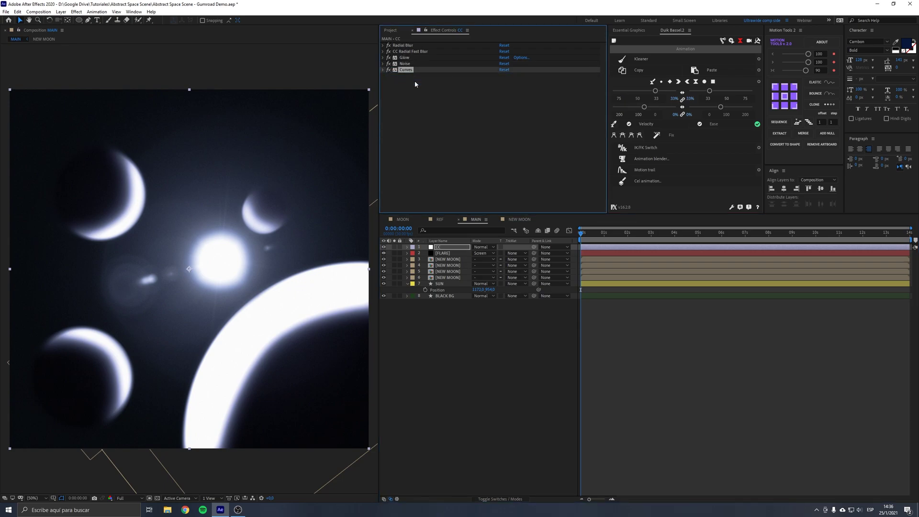
- Try moving CC Radial Fast Blur below Noise in the effect order, then undo it
{"action": "left_click", "coordinate": [406, 64]}
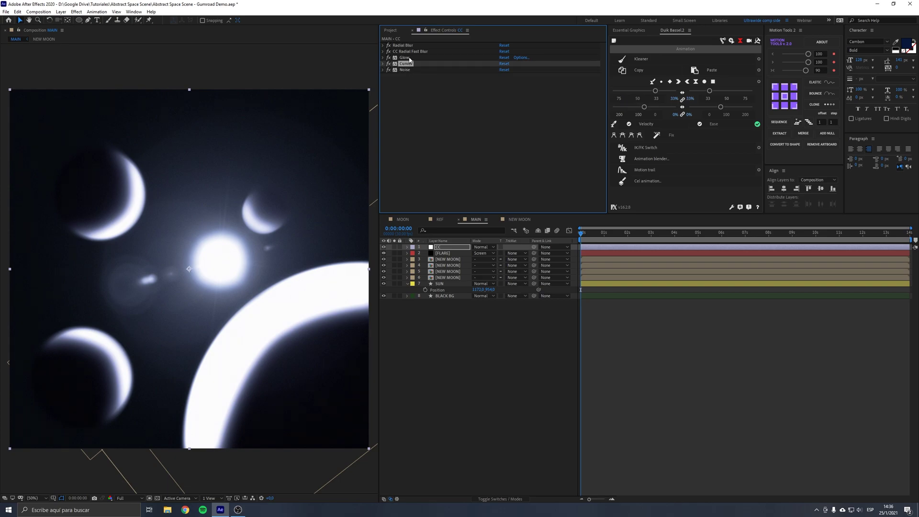
{"action": "left_click_drag", "start_coordinate": [410, 52], "coordinate": [423, 84]}
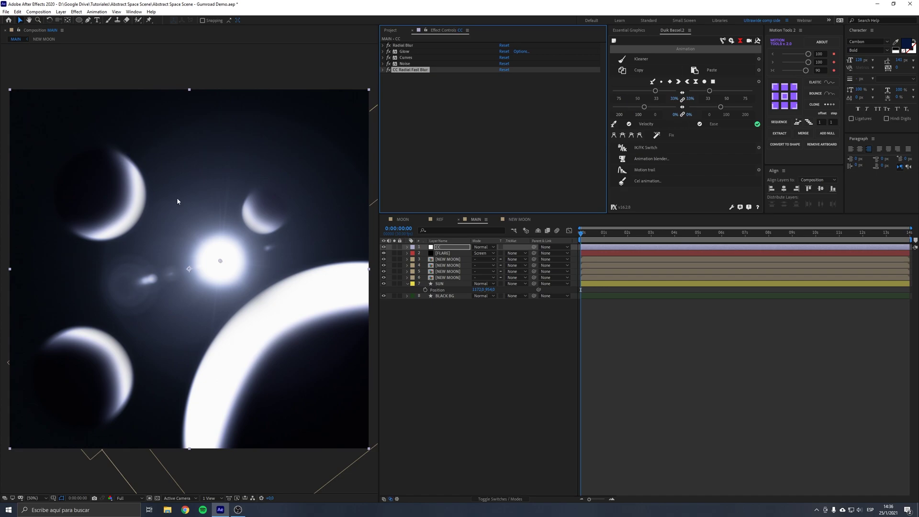
{"action": "key", "text": "ctrl+z"}
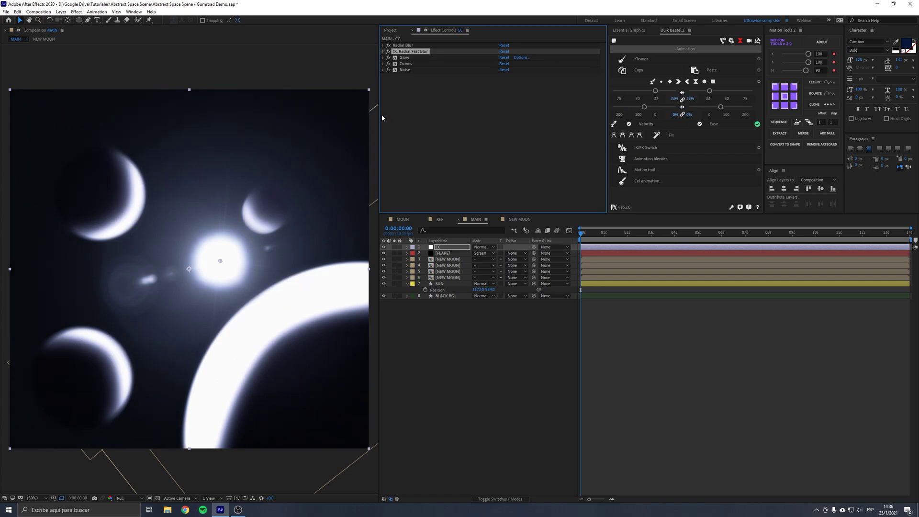
{"action": "left_click", "coordinate": [451, 333]}
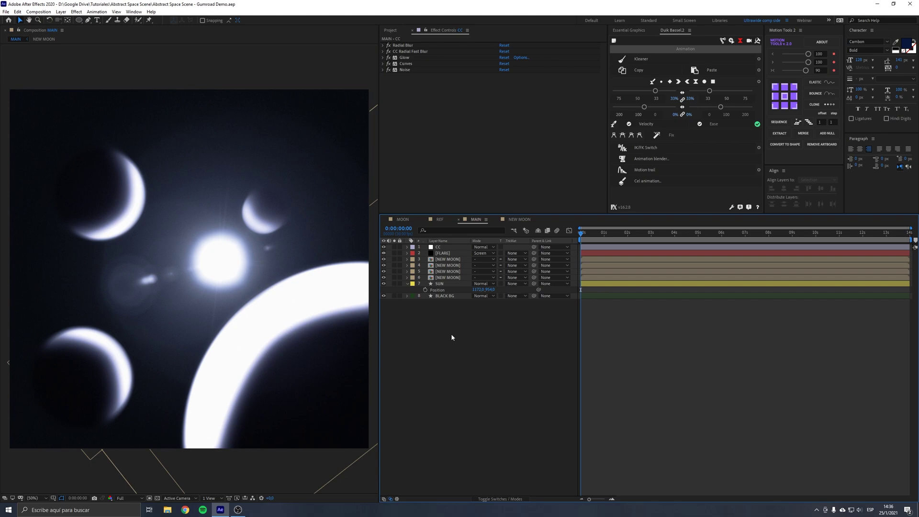
- Reveal layer 6 NEW MOON's Rotation expression and place the cursor in it
{"action": "key", "text": "KP_6"}
{"action": "key", "text": "e"}
{"action": "key", "text": "e"}
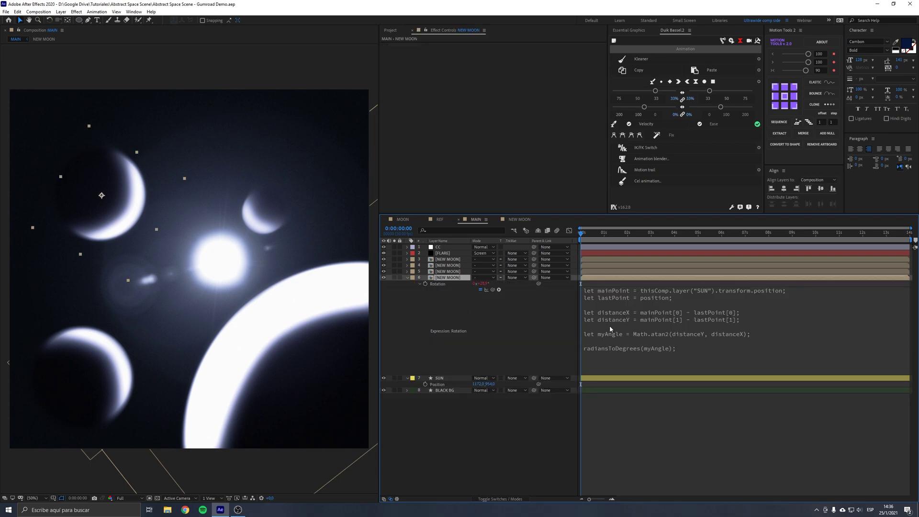
{"action": "left_click", "coordinate": [609, 328]}
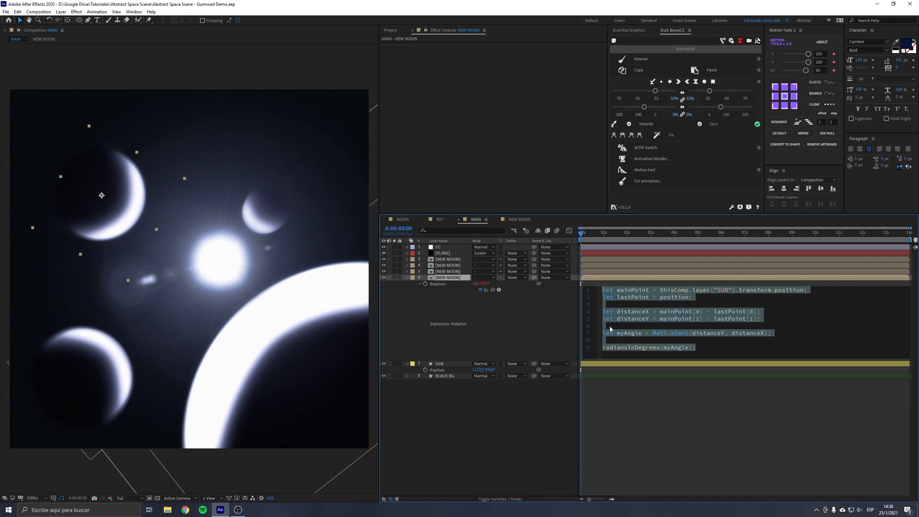